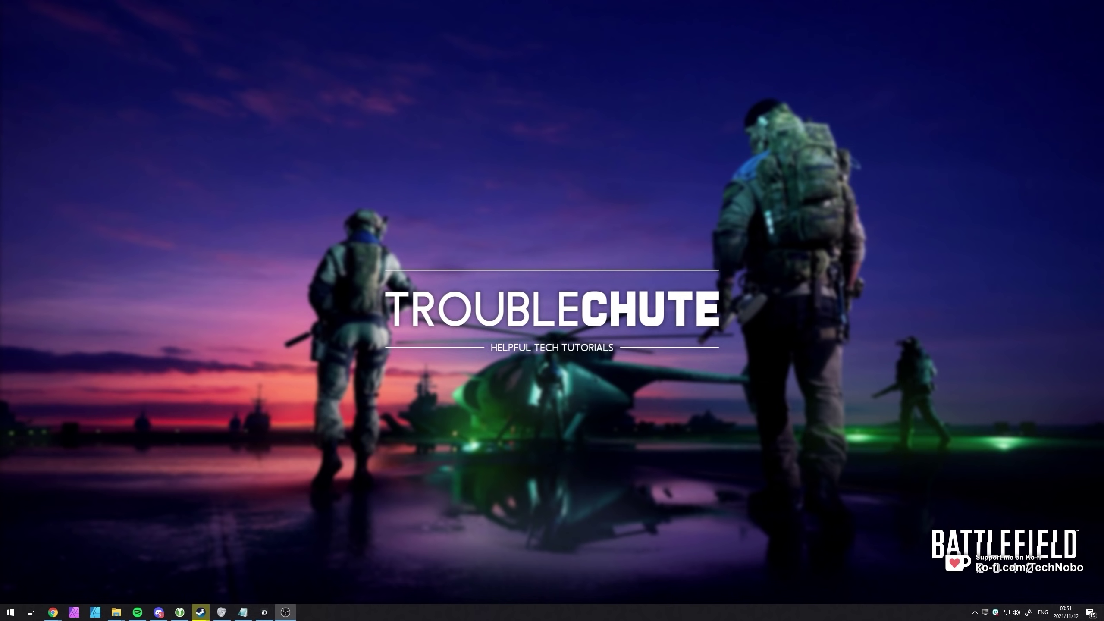
Step: Enlarge the Steam library window and browse the local files of Battlefield 2042
click(52, 612)
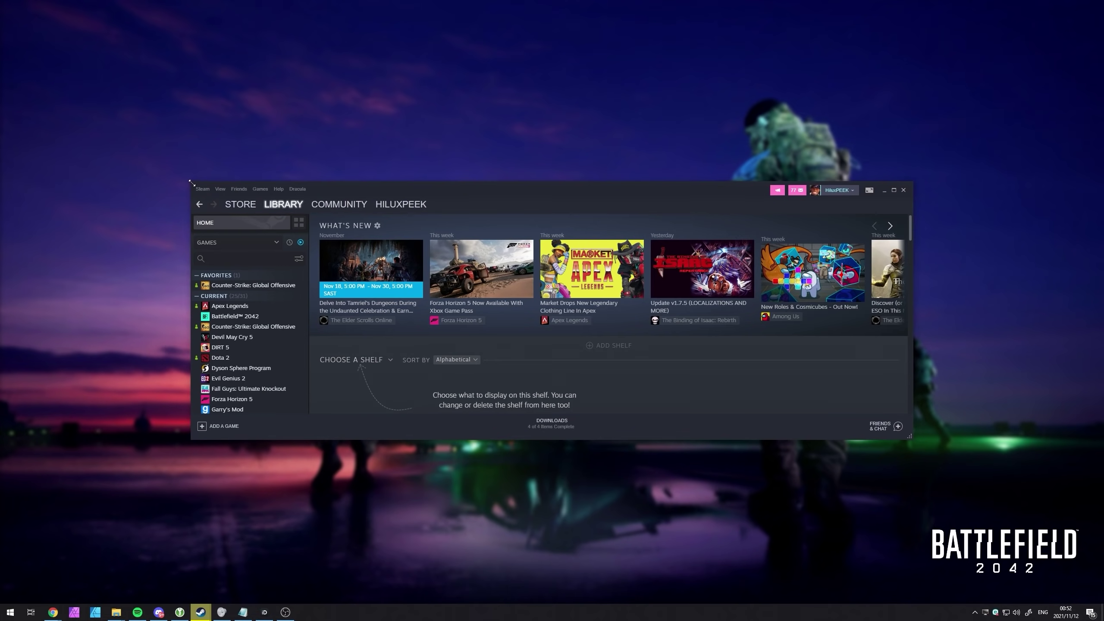
drag(191, 183, 325, 109)
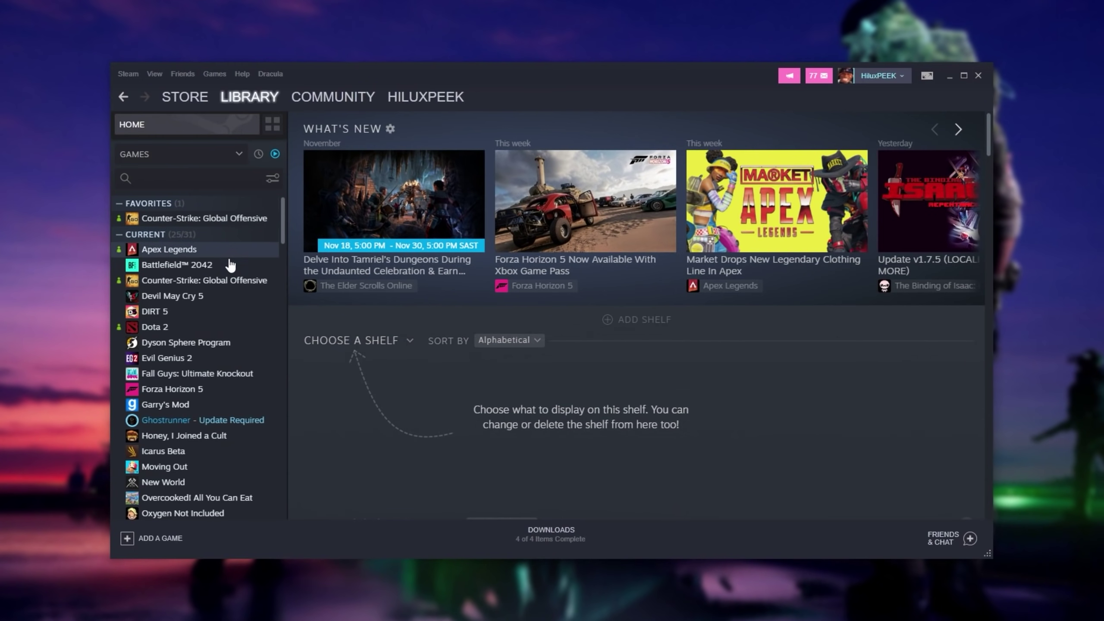
right_click(390, 240)
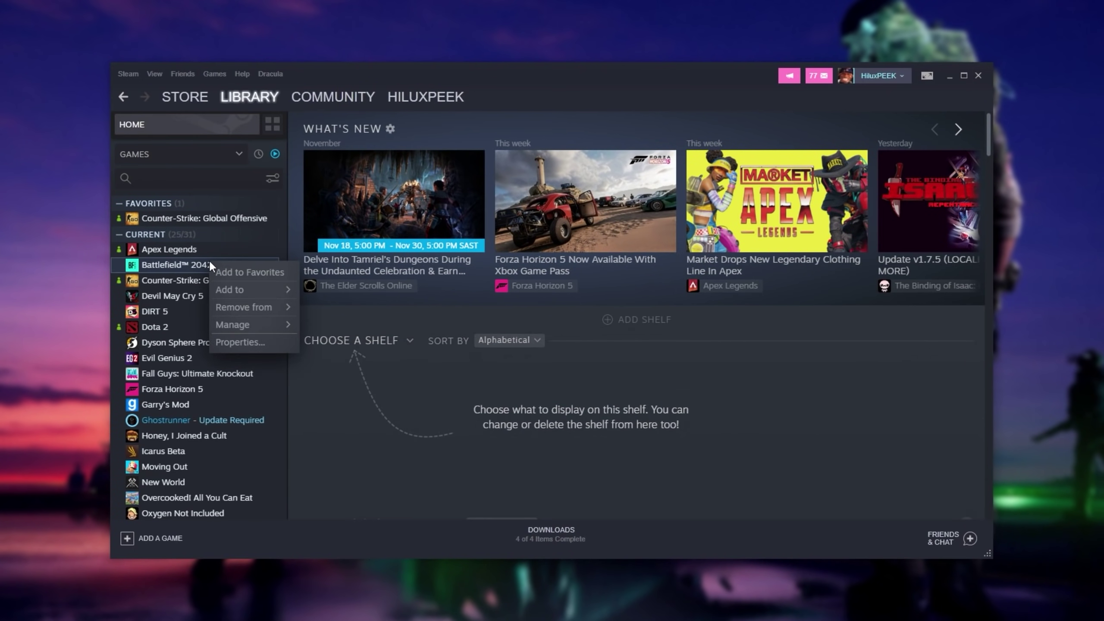
mouse_move(274, 326)
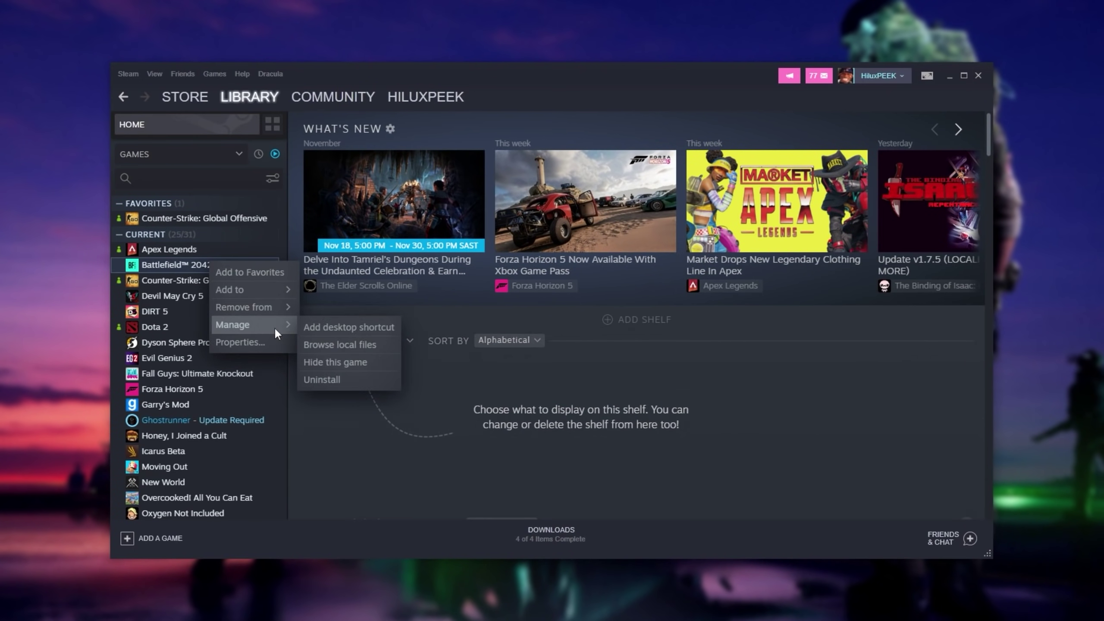
click(333, 346)
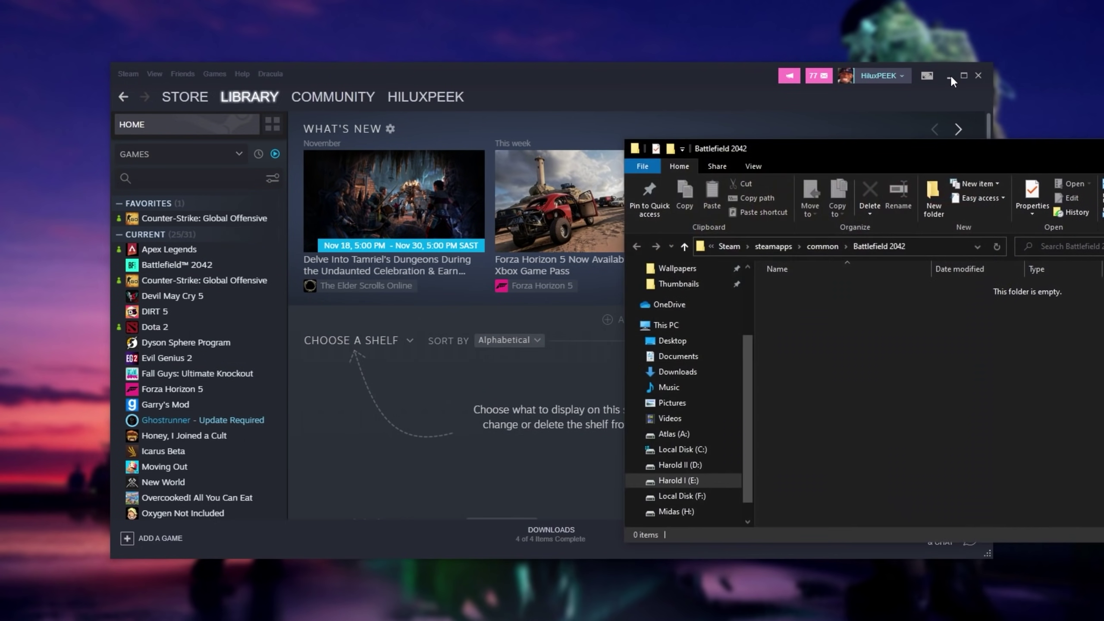
Step: Minimize Steam, reposition the file window, and go through the common folder into the Battlefield 4 folder
click(949, 75)
drag(1022, 148, 611, 116)
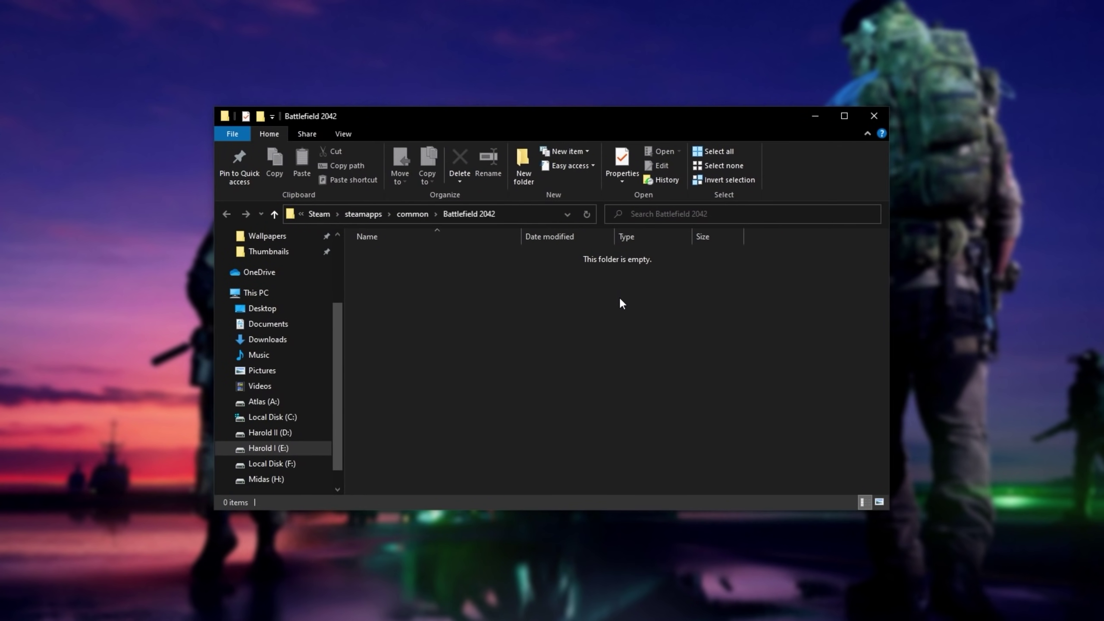
click(417, 215)
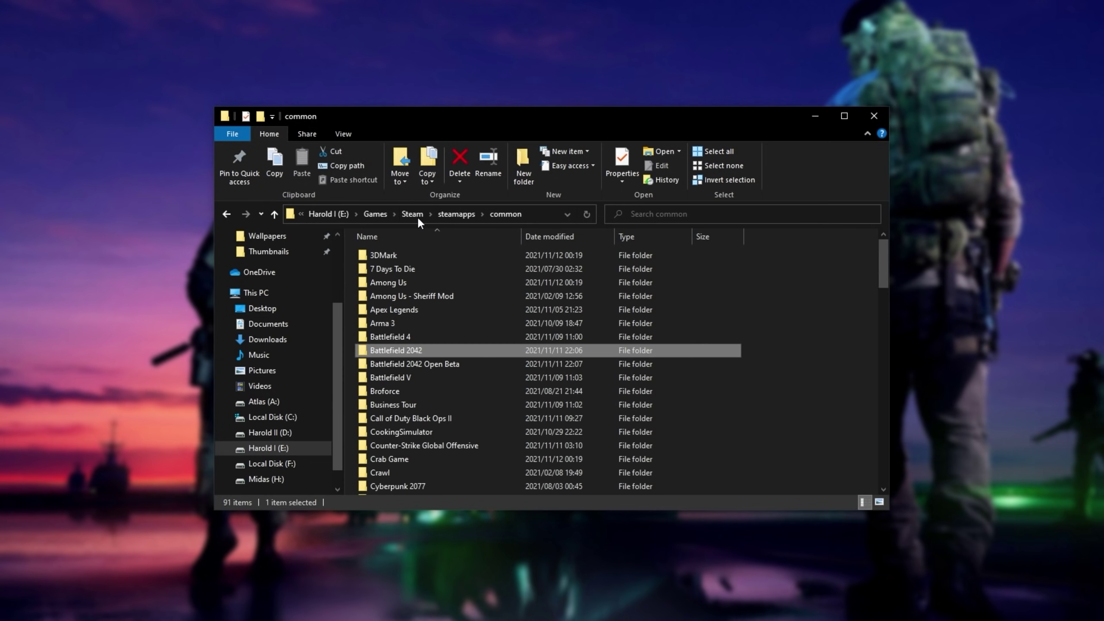
double_click(434, 336)
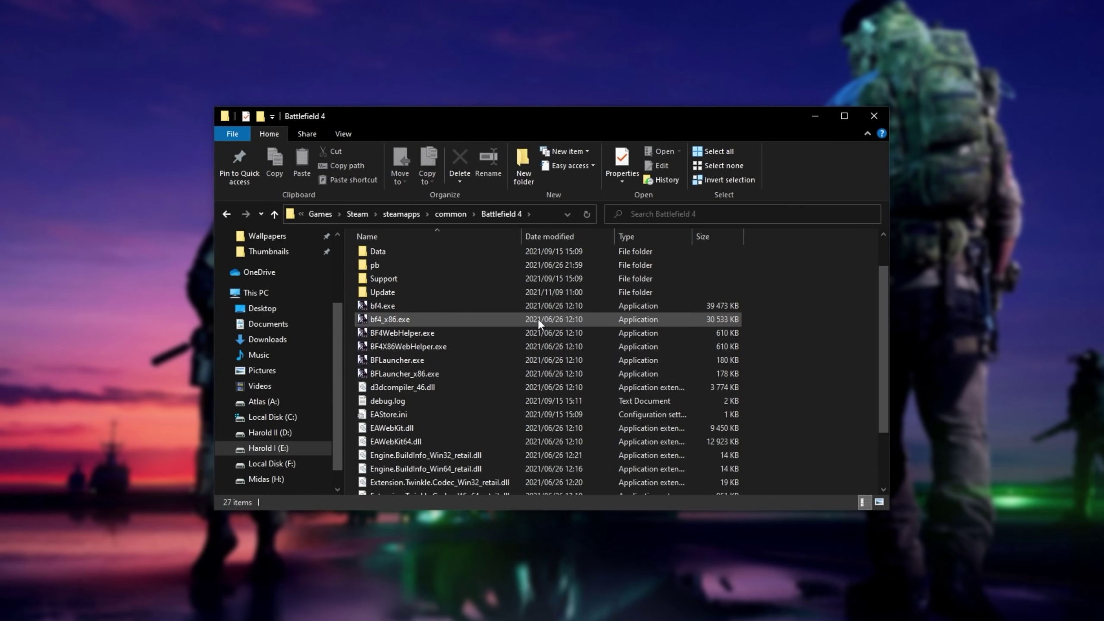
Step: Switch to Steam, check the downloads list and retry the unscheduled Battlefield 2042 download, and return to the Battlefield 4 folder
click(168, 594)
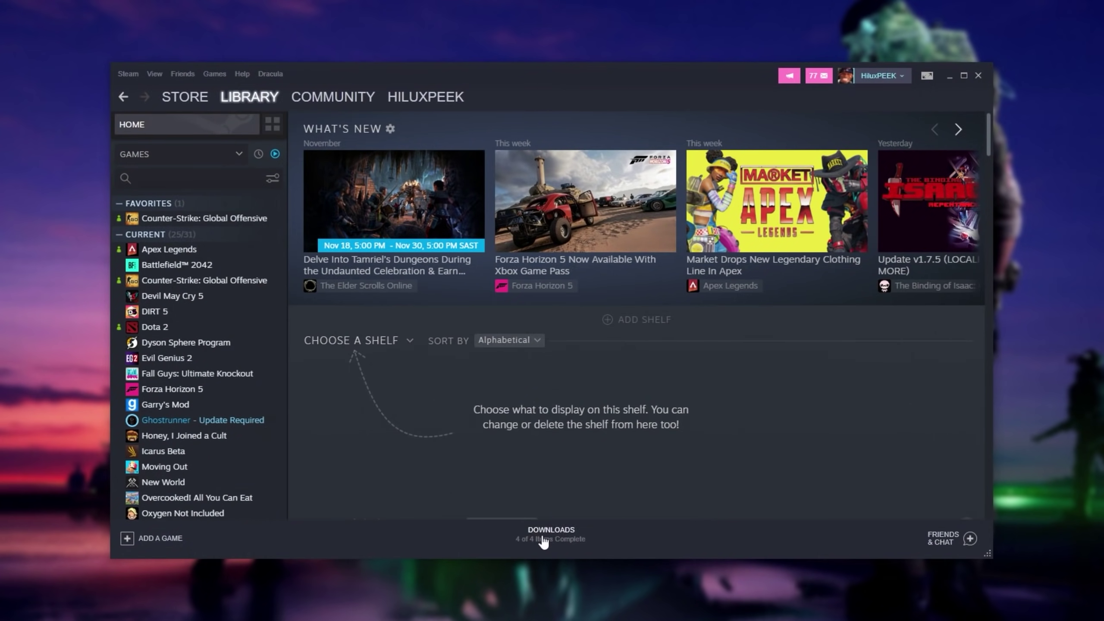
click(551, 533)
click(940, 370)
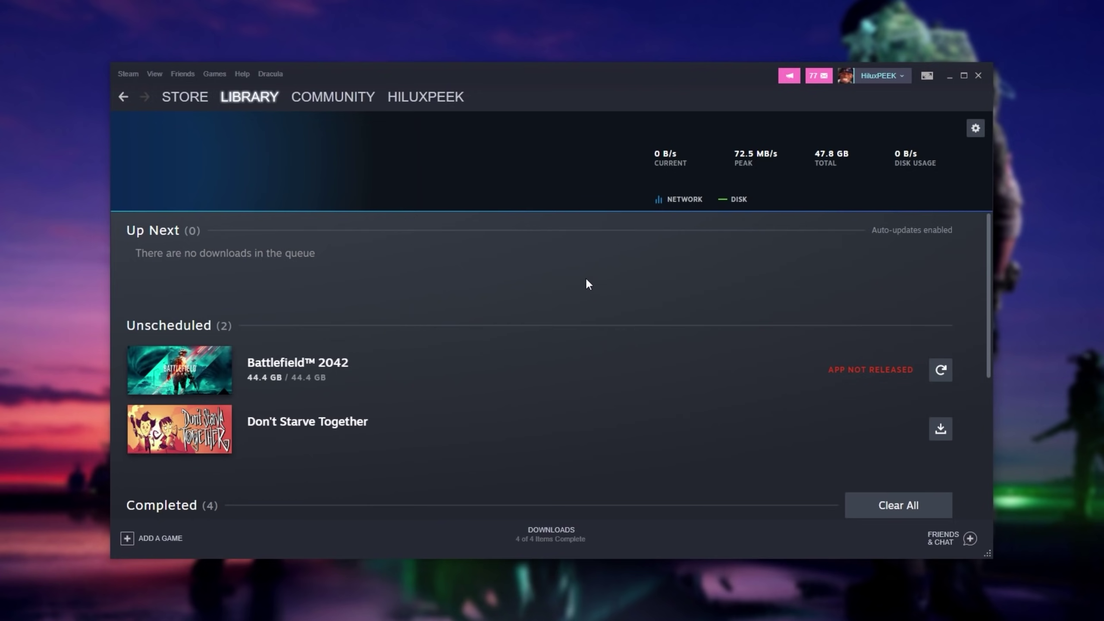
click(949, 77)
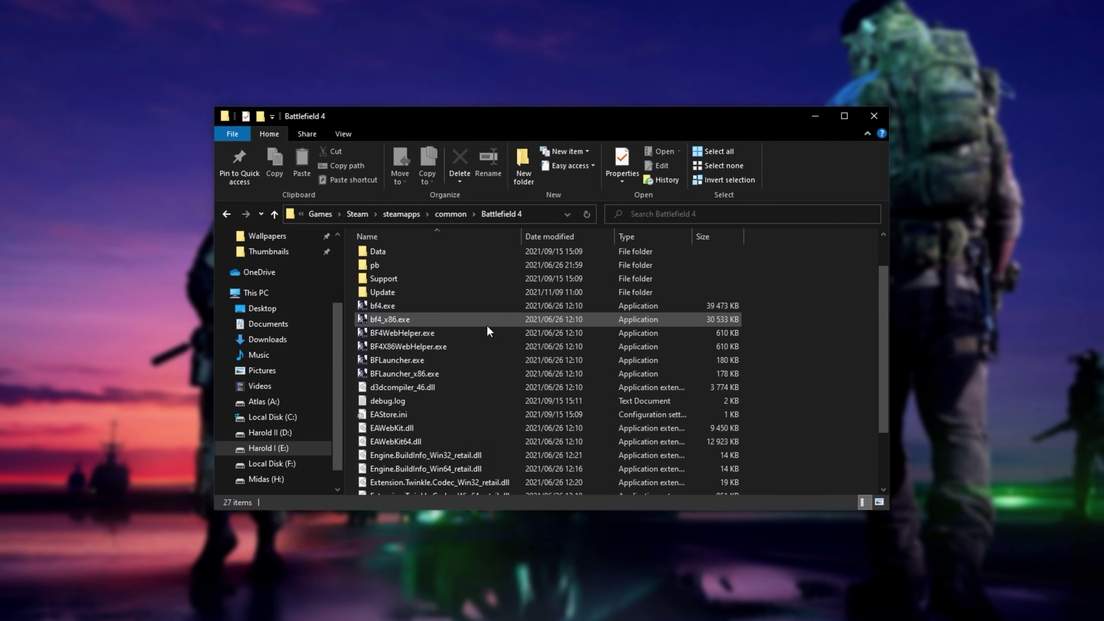
Step: Open the compatibility properties of bf4.exe and disable fullscreen optimizations
click(592, 305)
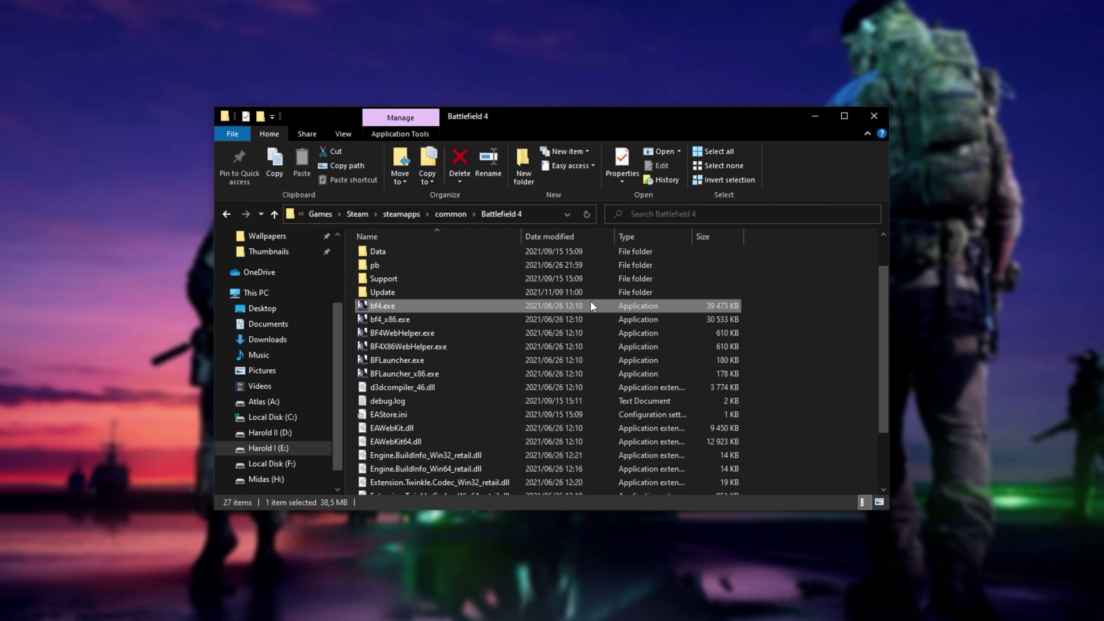
right_click(514, 303)
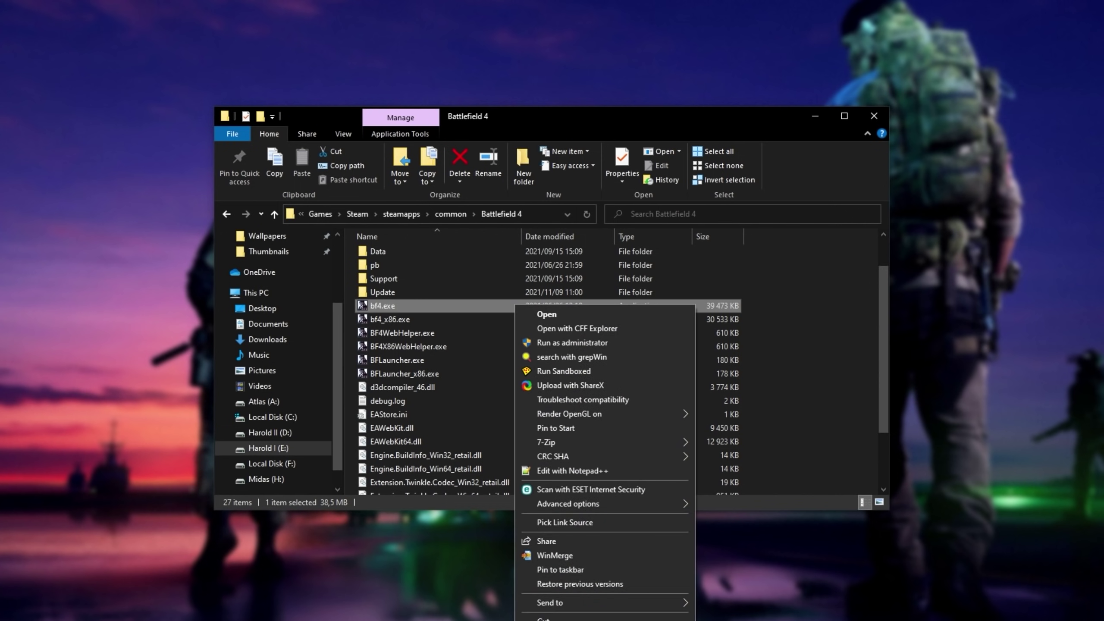
click(543, 611)
drag(565, 316, 462, 143)
click(539, 177)
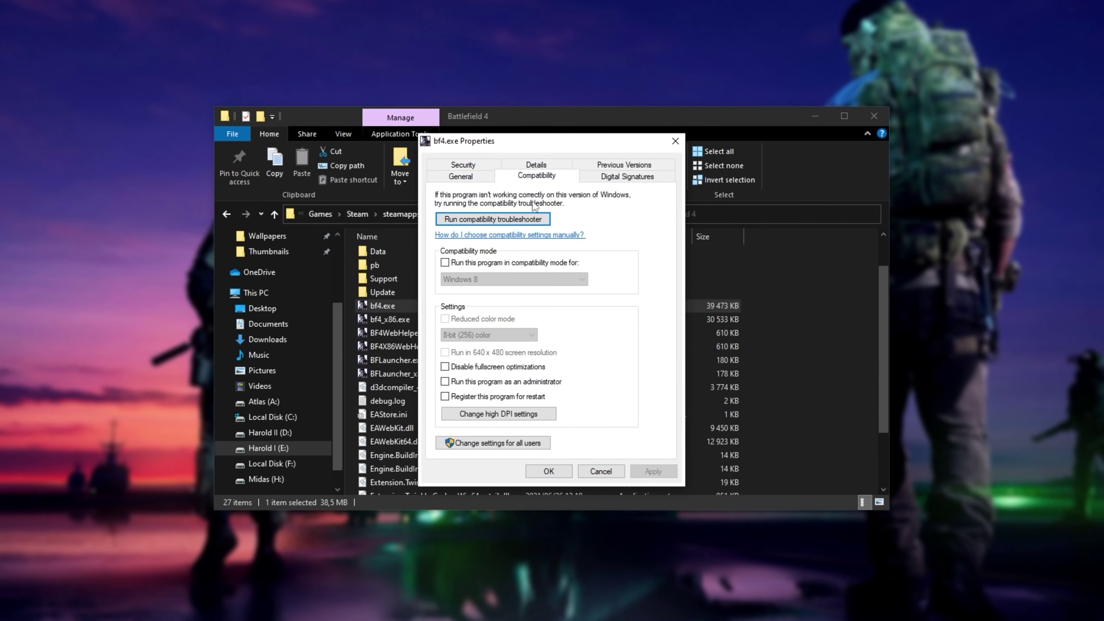
click(499, 369)
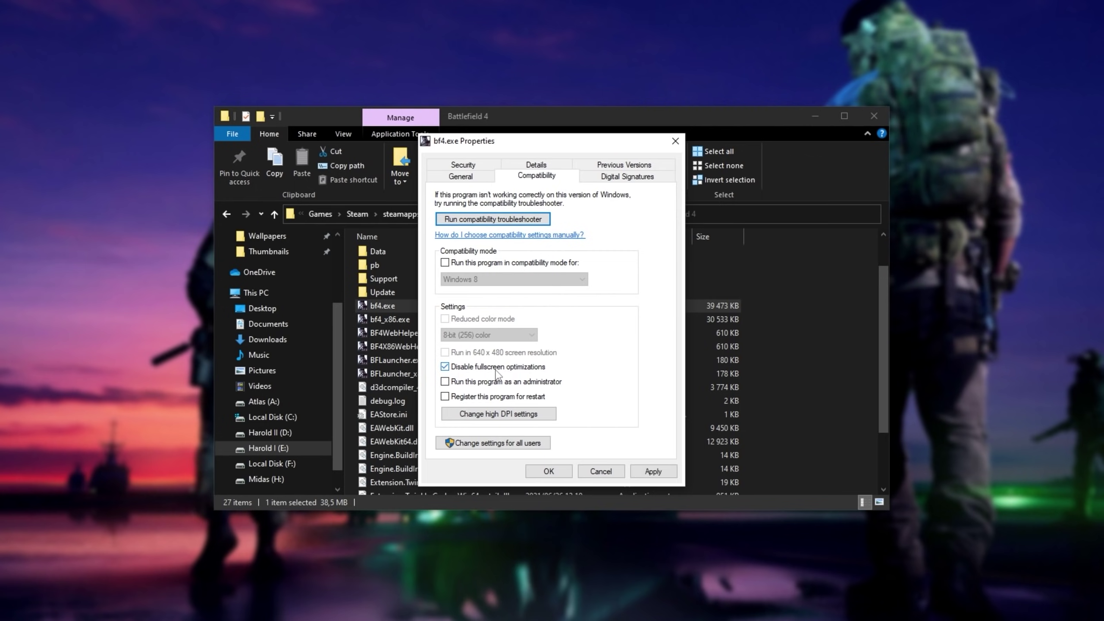
Step: Override the high DPI scaling behavior for bf4.exe and apply its compatibility settings
click(489, 416)
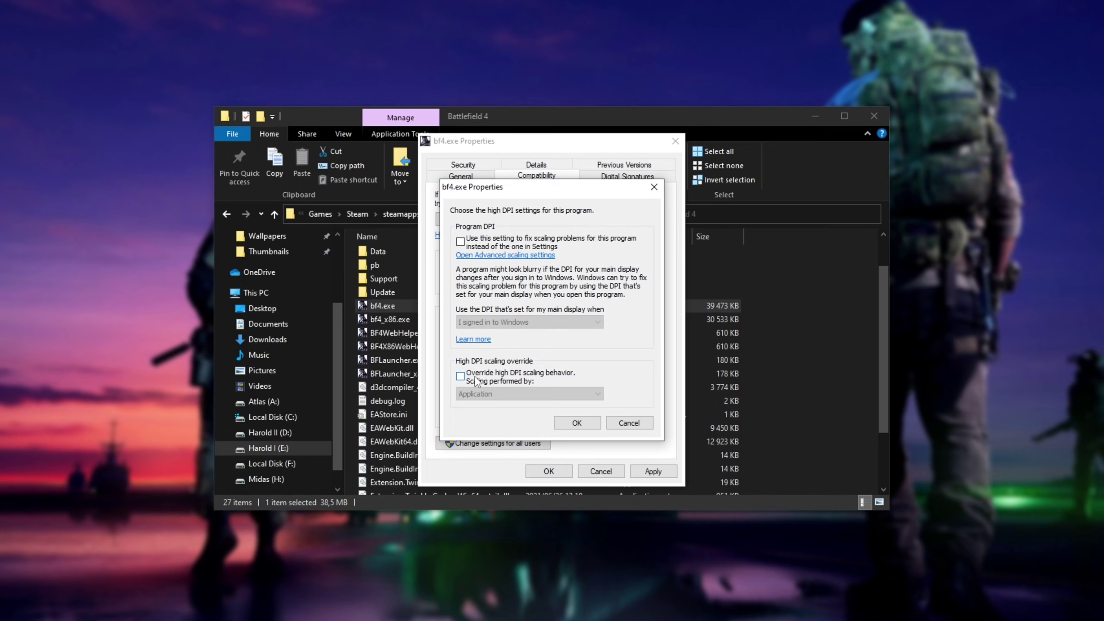
click(476, 379)
click(576, 422)
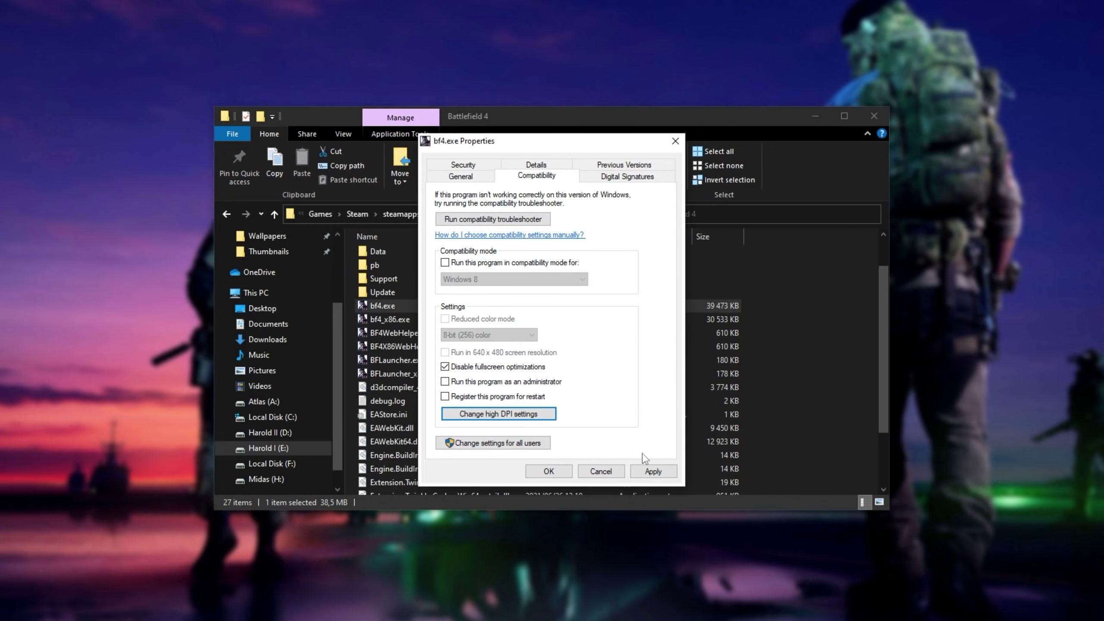
click(652, 471)
click(548, 471)
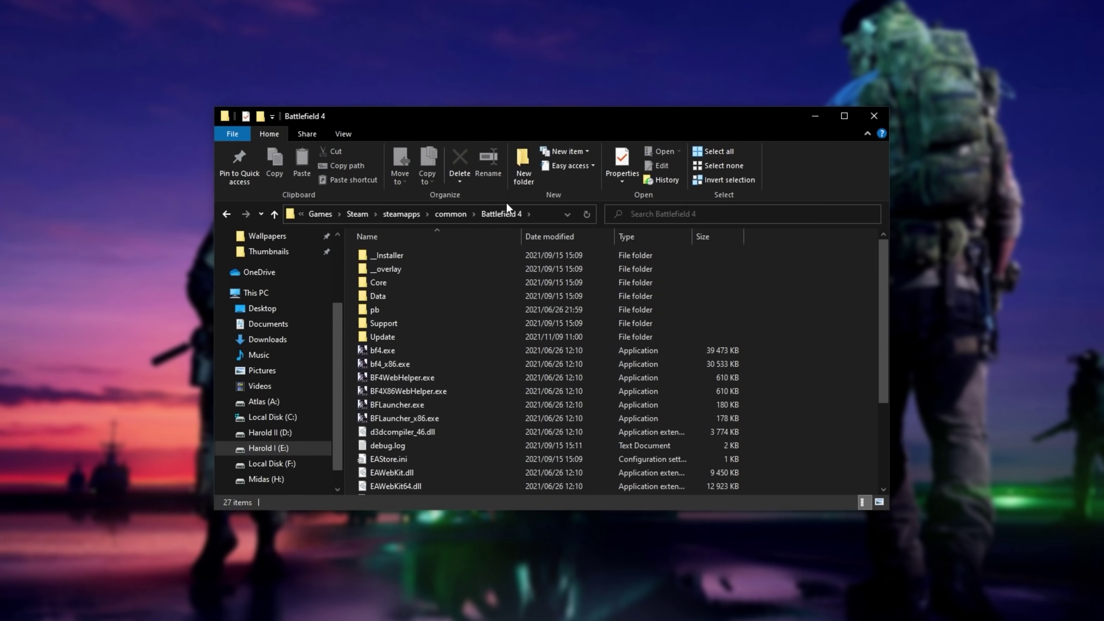
Step: Copy the Battlefield 4 folder path and open the Windows Graphics settings by searching for gpu
click(543, 214)
key(ctrl+c)
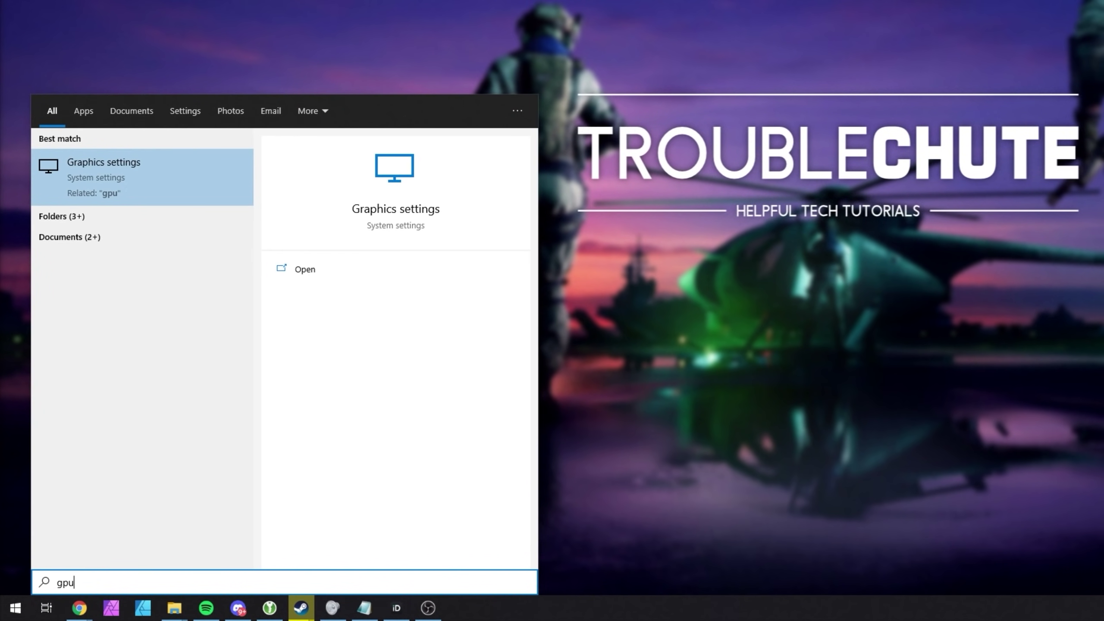
click(185, 155)
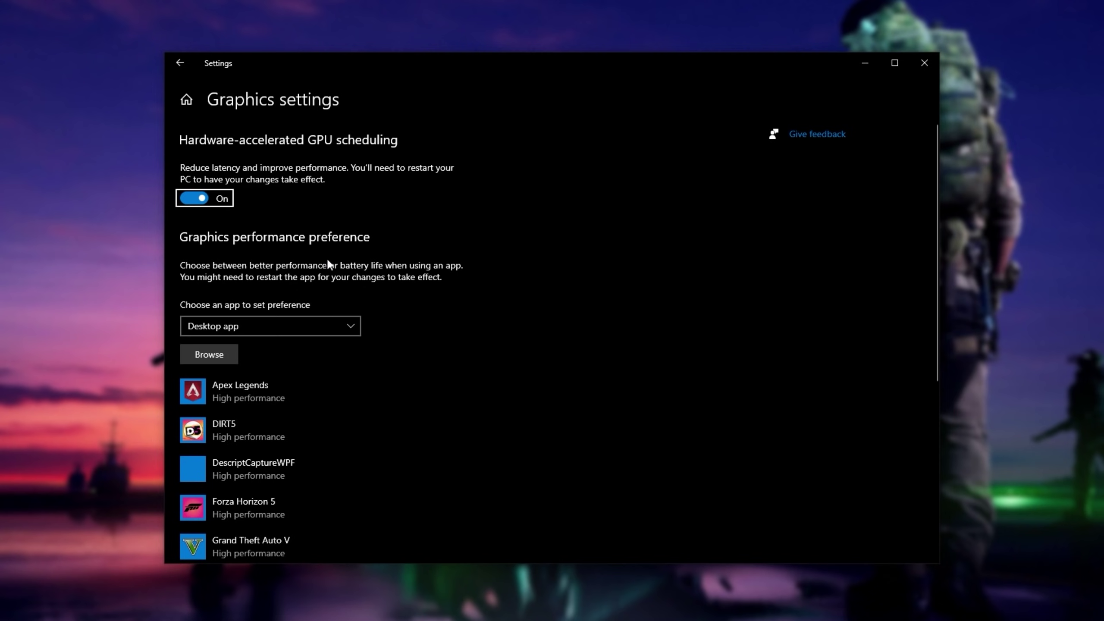
Step: Add bf4.exe from the copied Battlefield 4 folder path as a desktop app under Graphics performance preference
scroll(325, 259, down, 3)
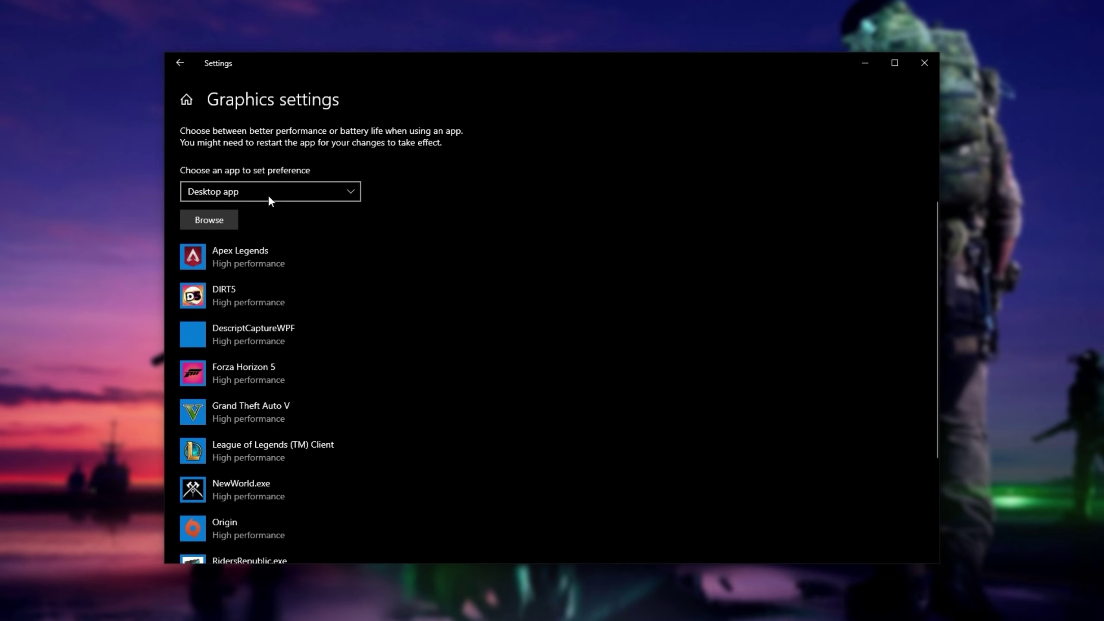
click(219, 216)
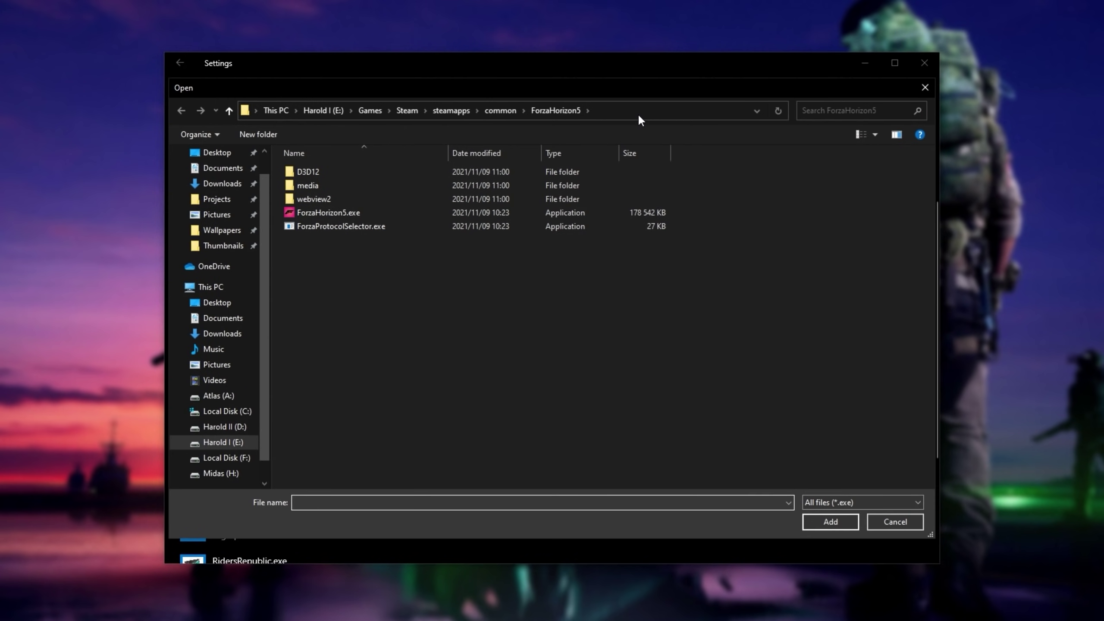
click(639, 111)
key(ctrl+v)
key(Return)
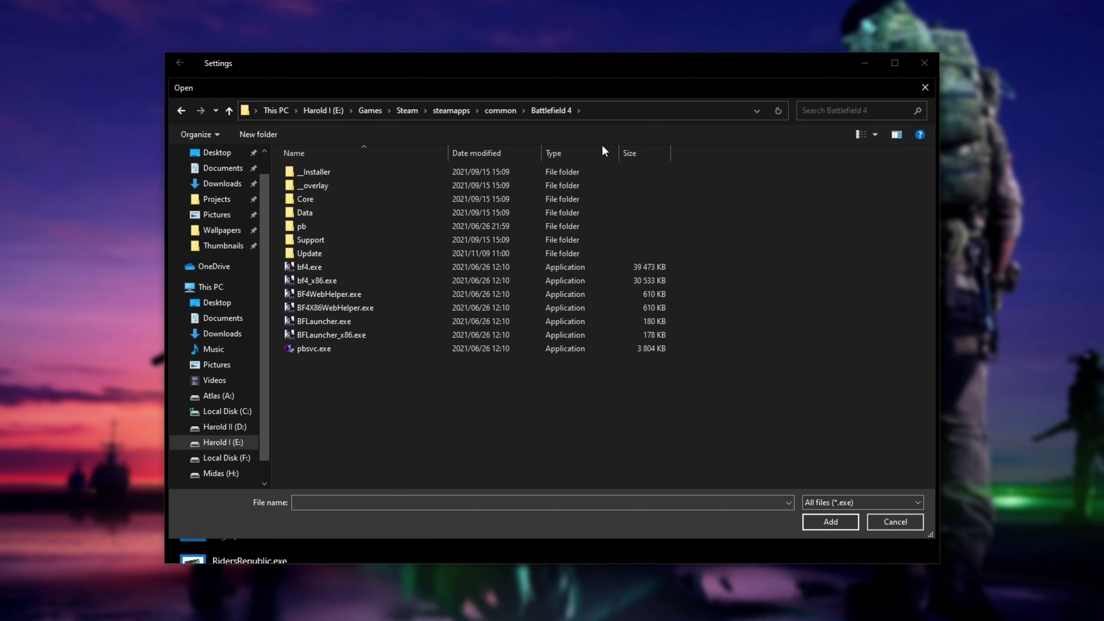
click(423, 270)
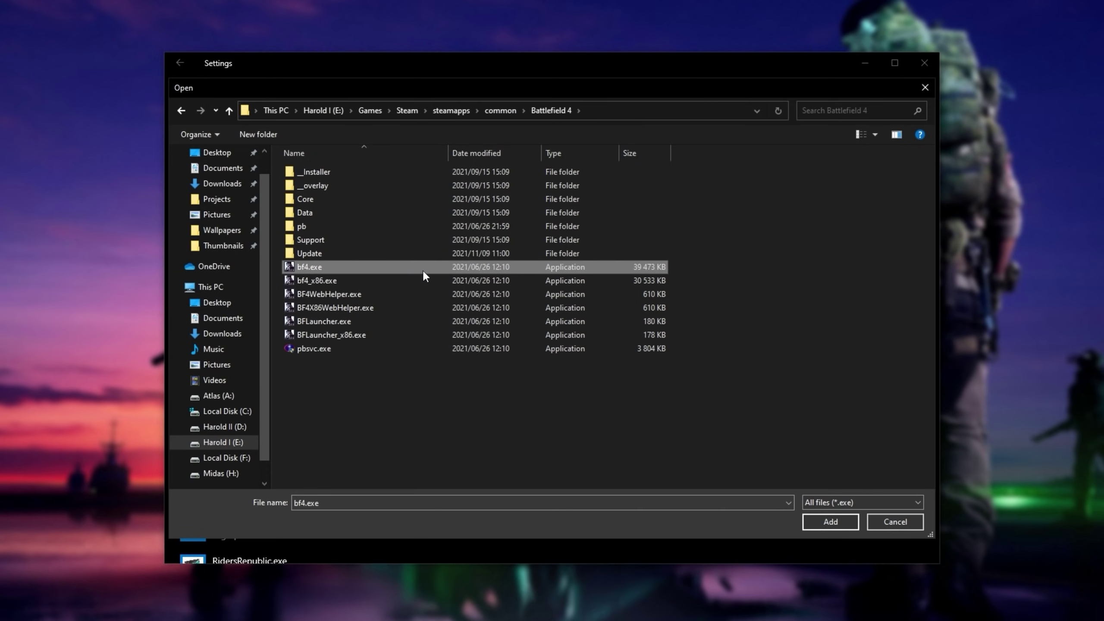
double_click(454, 267)
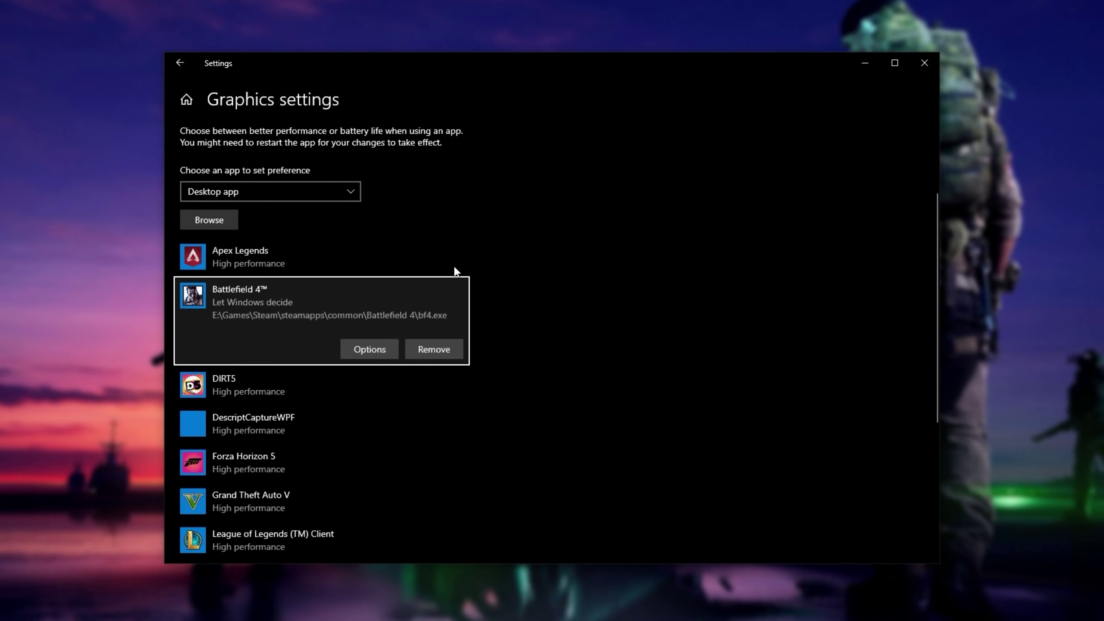
Step: Set the graphics preference of Battlefield 4 to High performance and save it
click(359, 353)
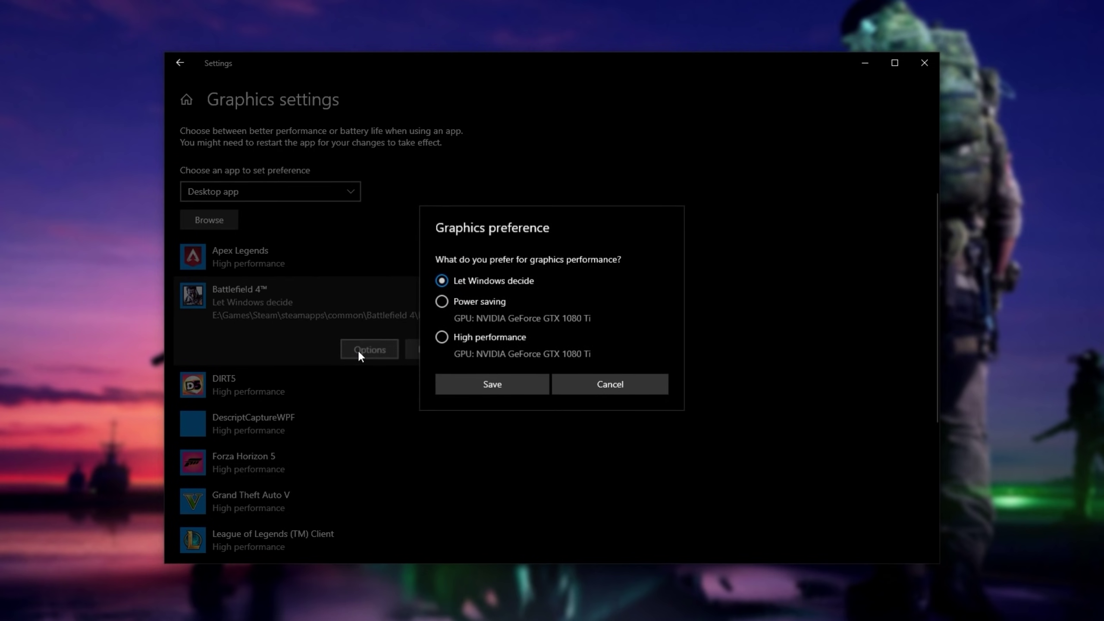
click(472, 340)
click(478, 388)
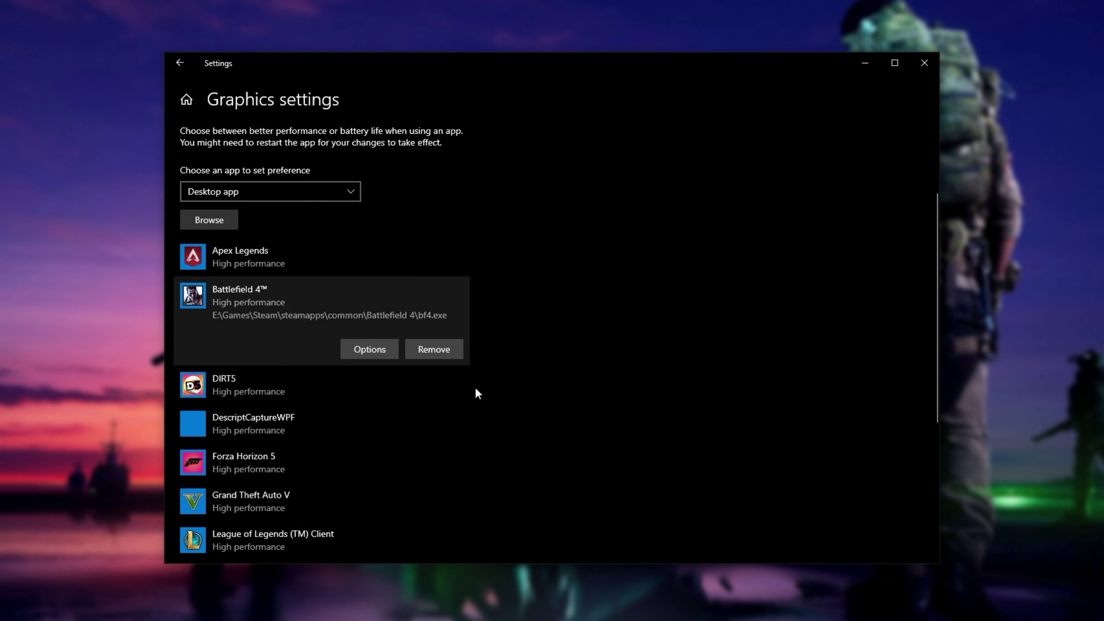
scroll(476, 390, up, 3)
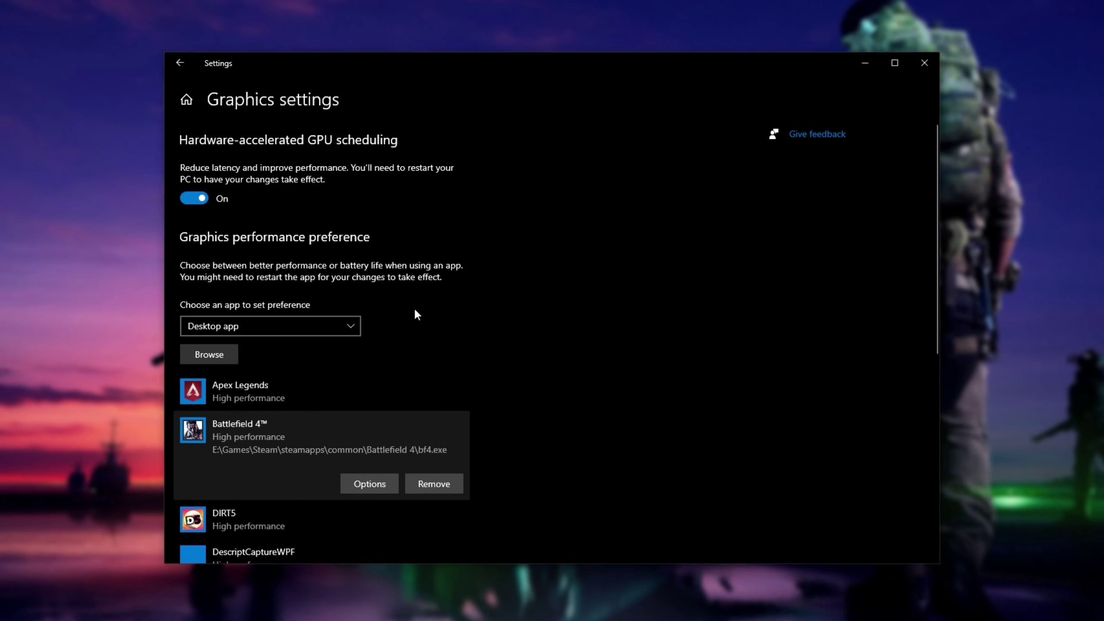
Step: Go to the Windows Gaming settings and review the Xbox Game Bar, Game Mode and Captures pages
click(178, 62)
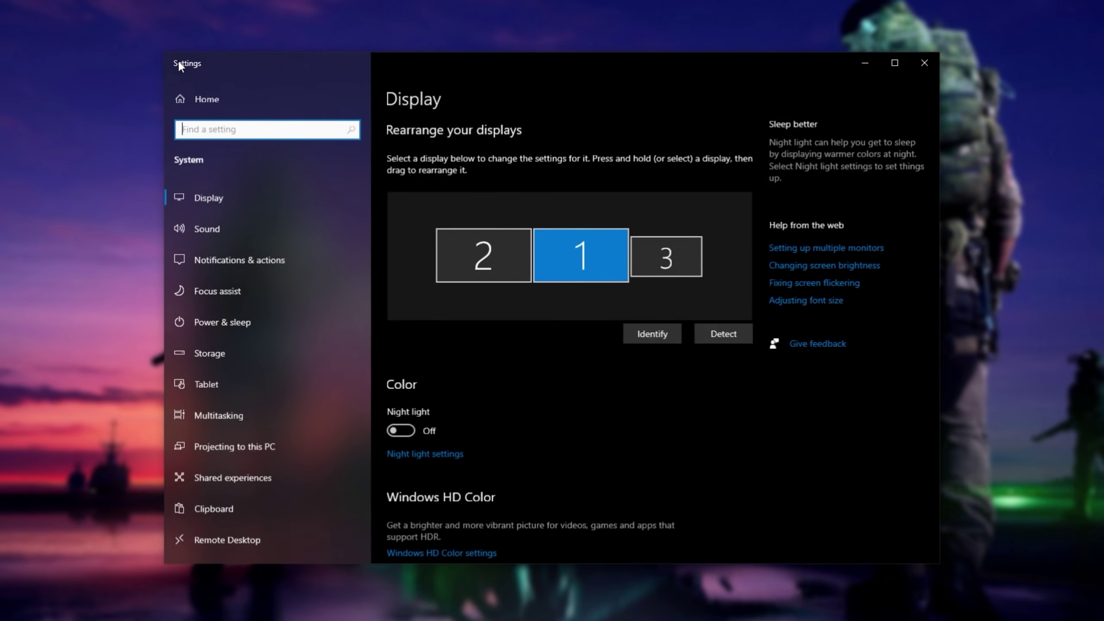
click(232, 100)
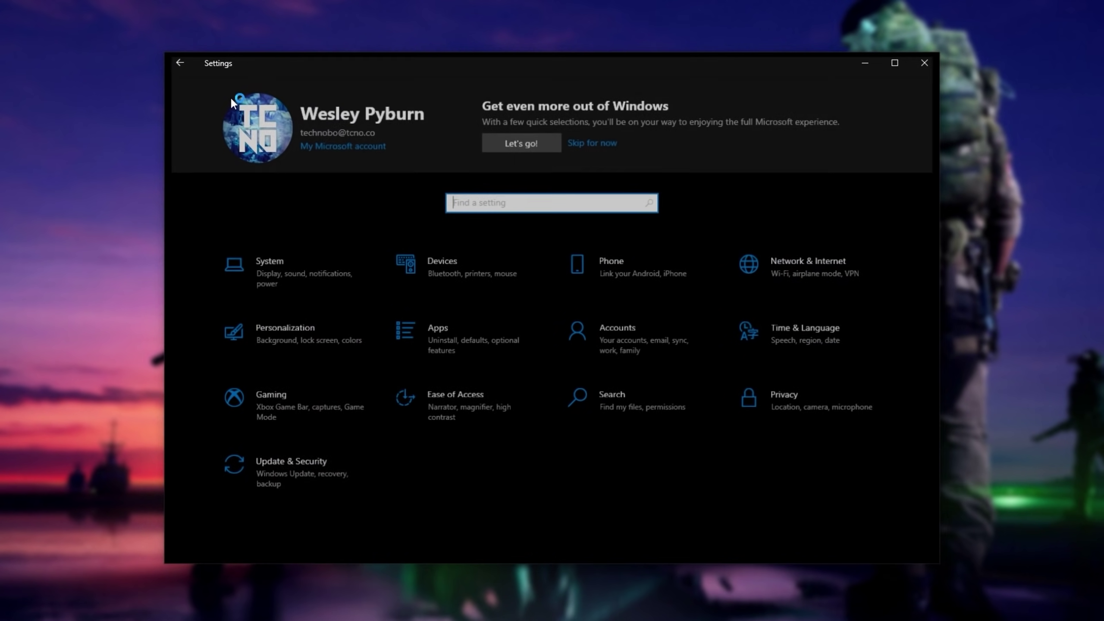
click(288, 411)
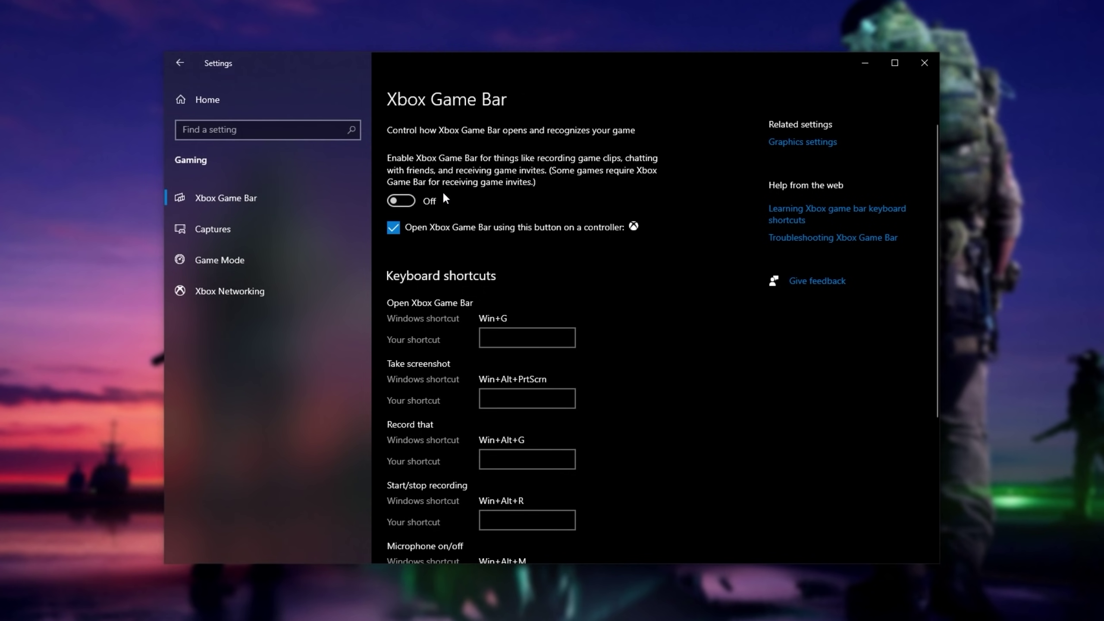
click(265, 253)
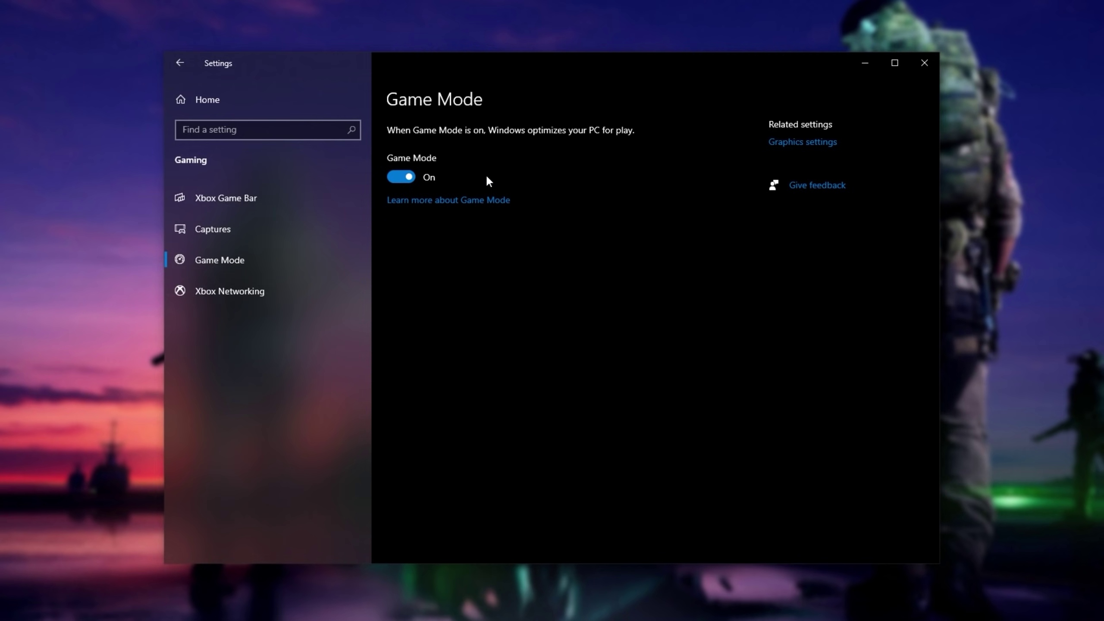
click(272, 231)
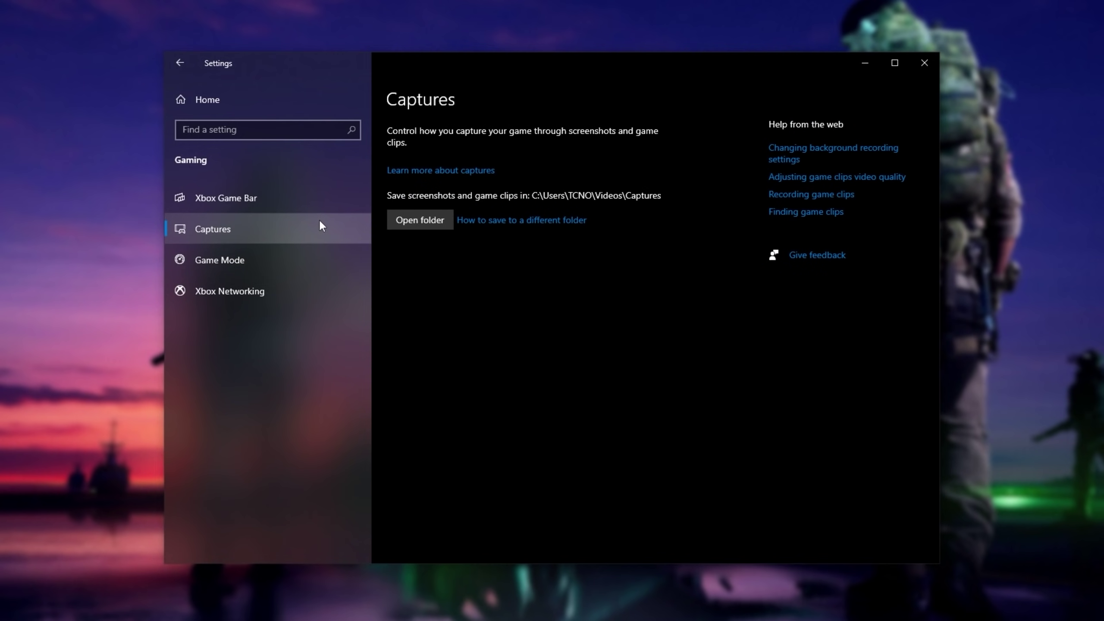
click(295, 199)
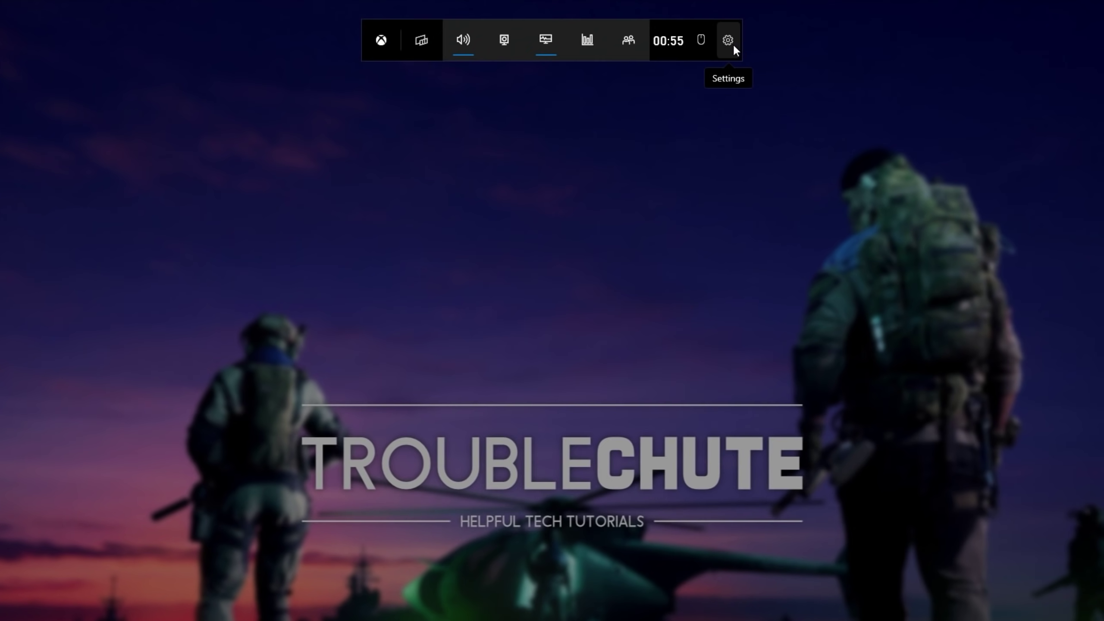
Step: Open the settings of the Xbox Game Bar overlay
click(733, 43)
click(416, 264)
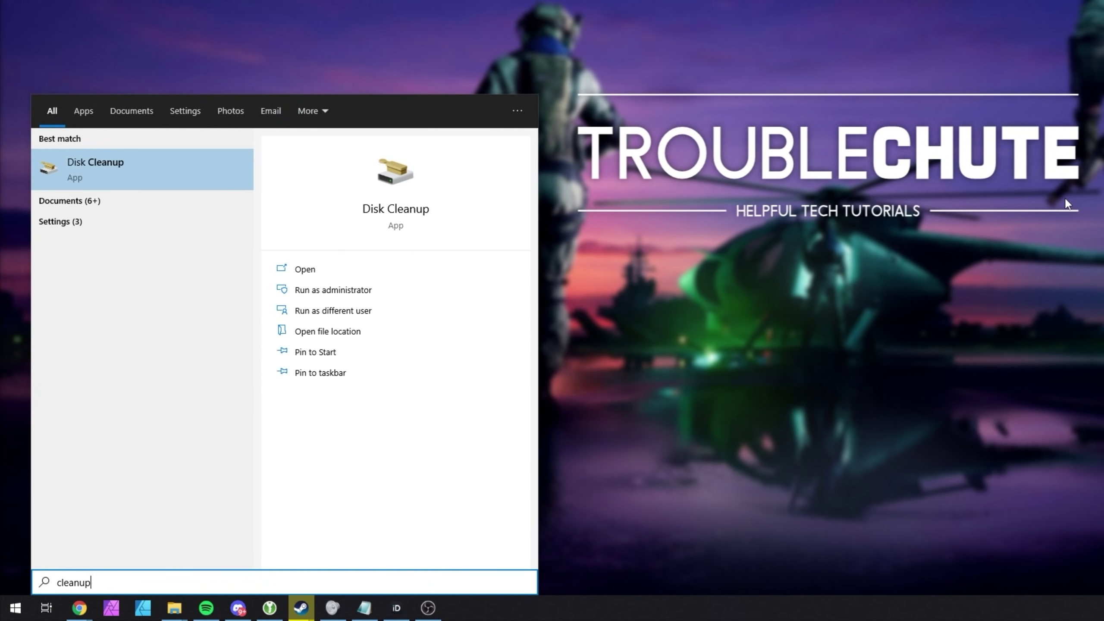
Step: Run Disk Cleanup as administrator and scan the C: drive for files that can be deleted
click(385, 292)
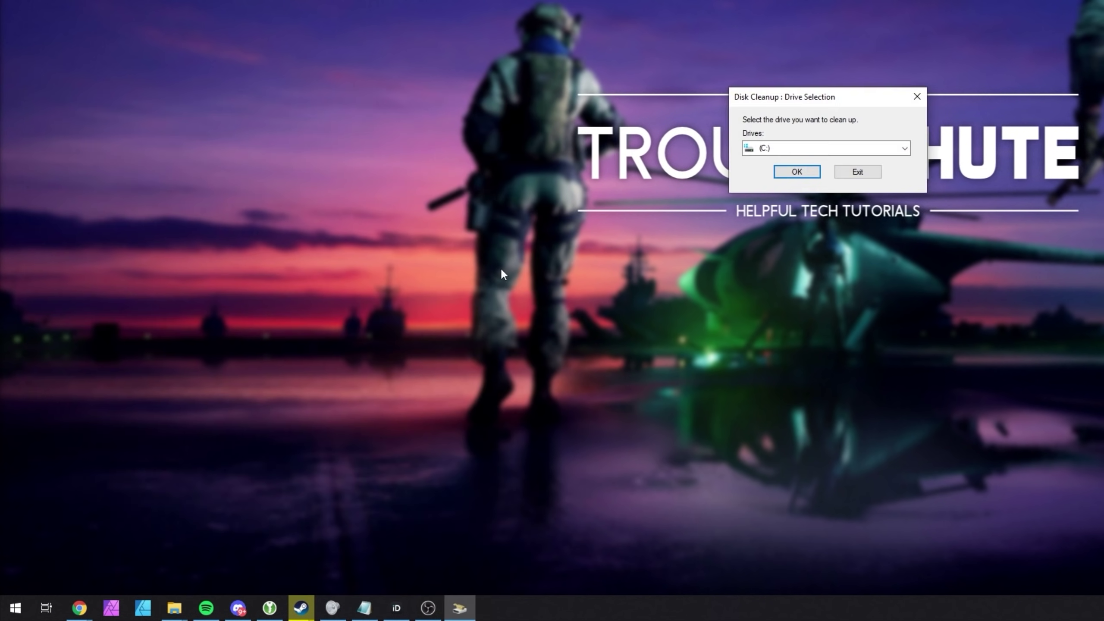
drag(529, 235, 527, 254)
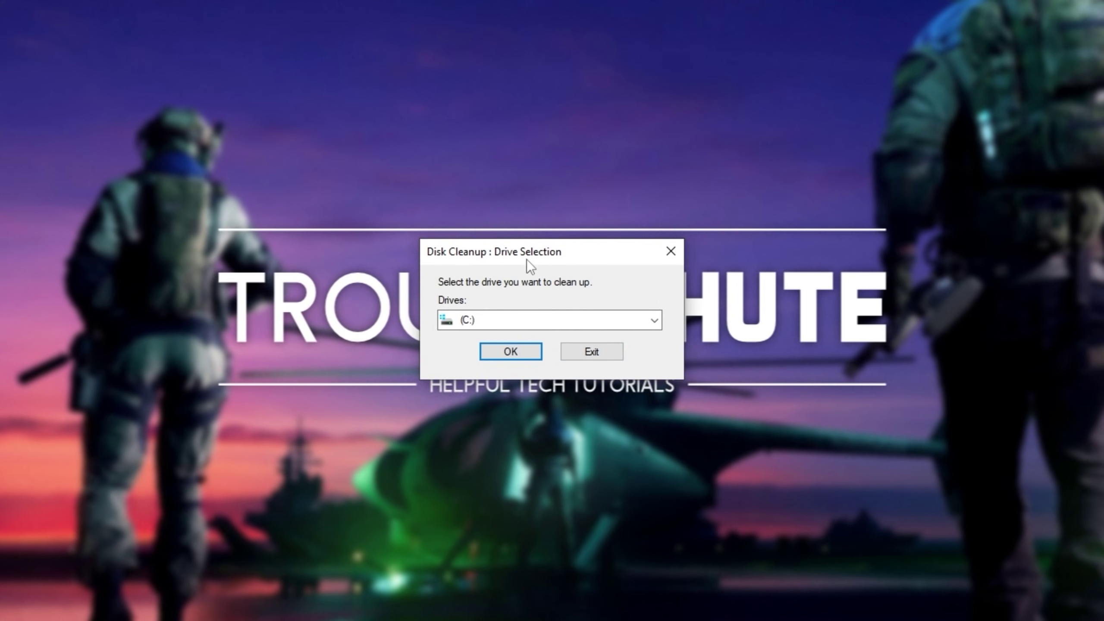
click(511, 351)
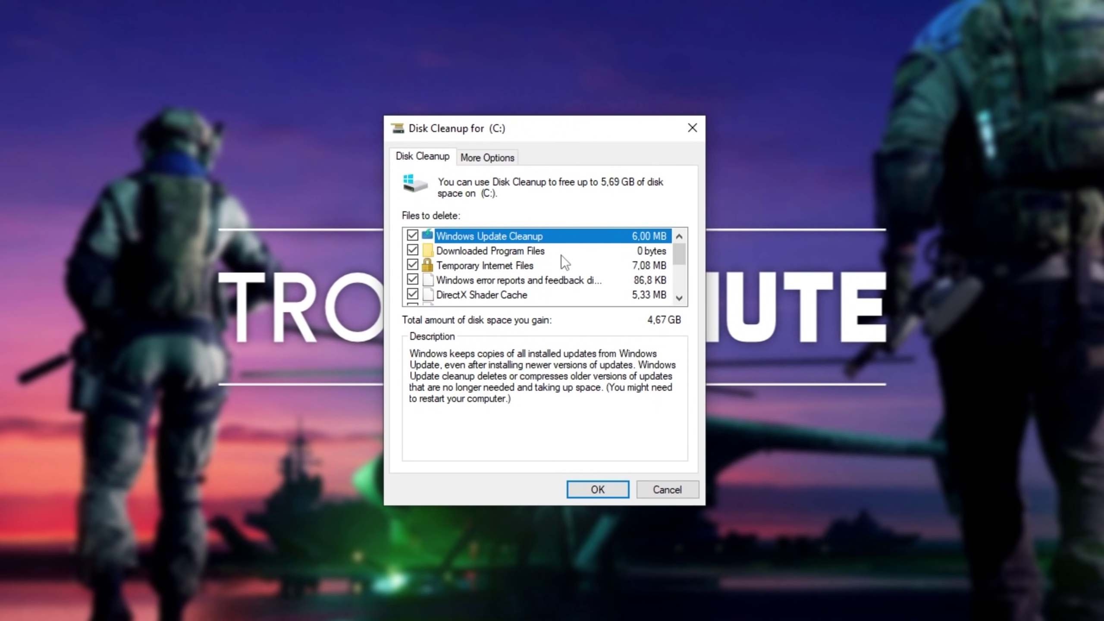
Step: Examine the list of files to delete, including the descriptions of the Recycle Bin and Thumbnails entries
scroll(561, 255, down, 2)
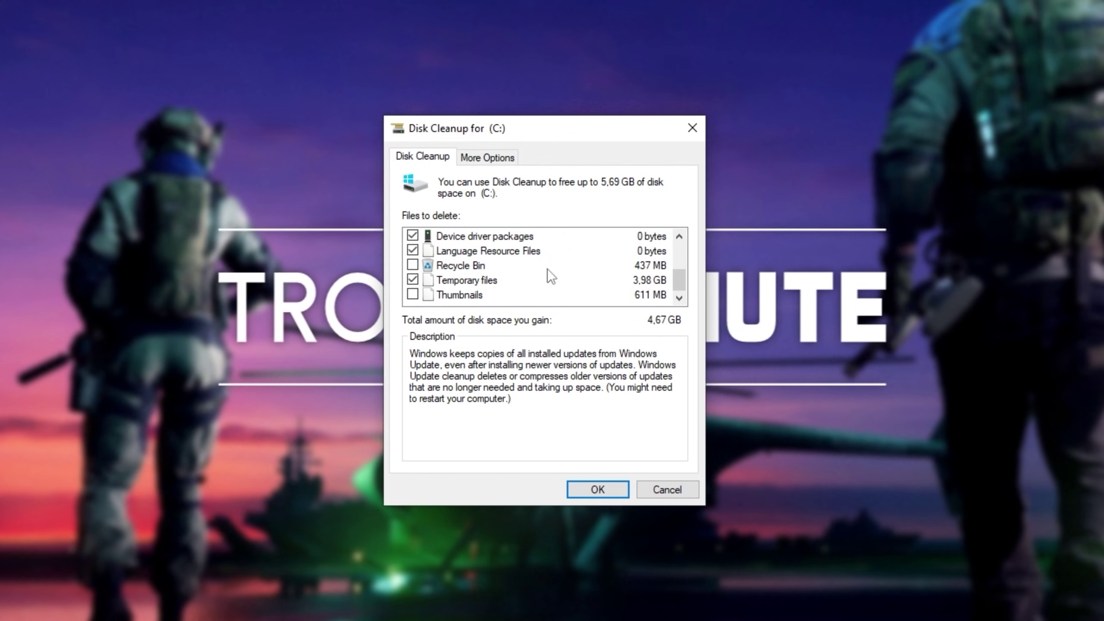
click(487, 265)
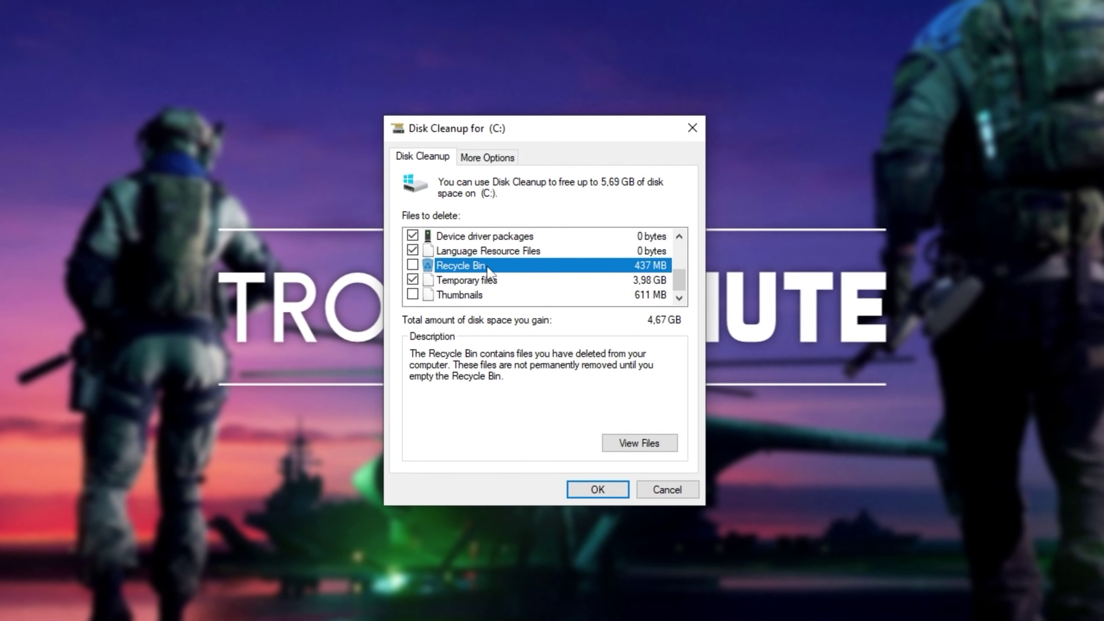
click(455, 296)
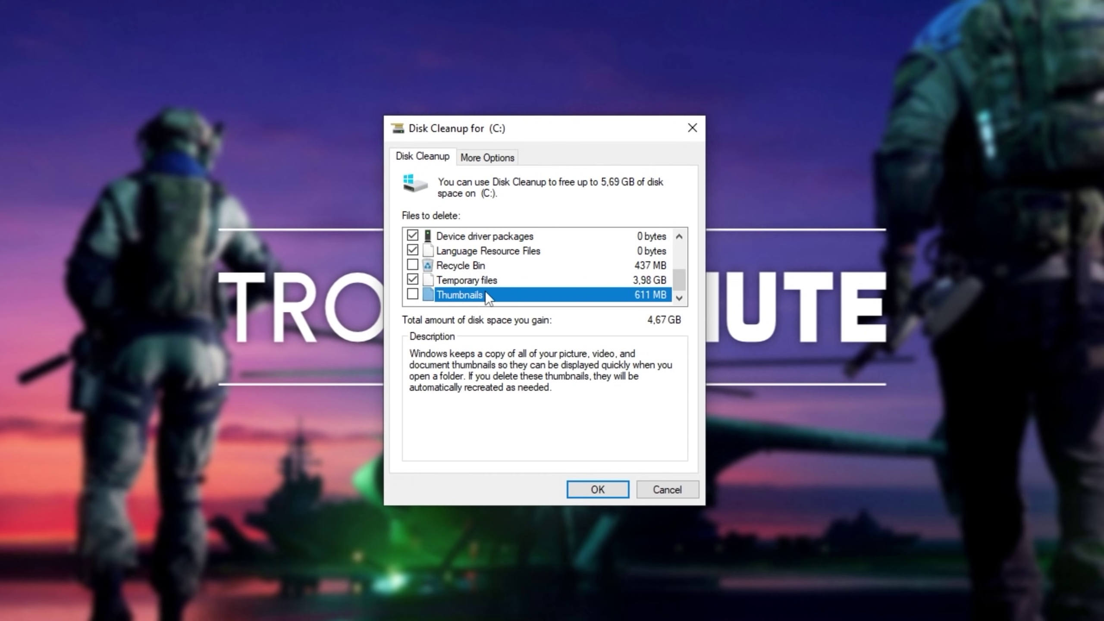
click(461, 265)
click(452, 296)
click(475, 267)
scroll(478, 273, up, 2)
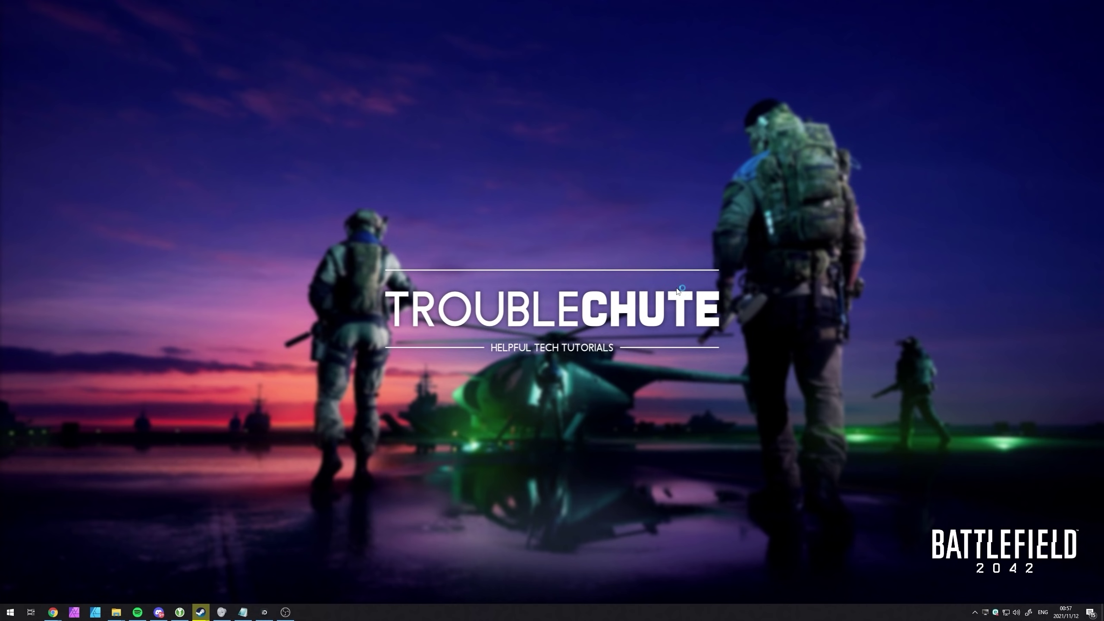
Step: Open Task Manager and select the Discord entry among the running apps
key(ctrl+shift+Escape)
drag(783, 156, 433, 185)
click(494, 256)
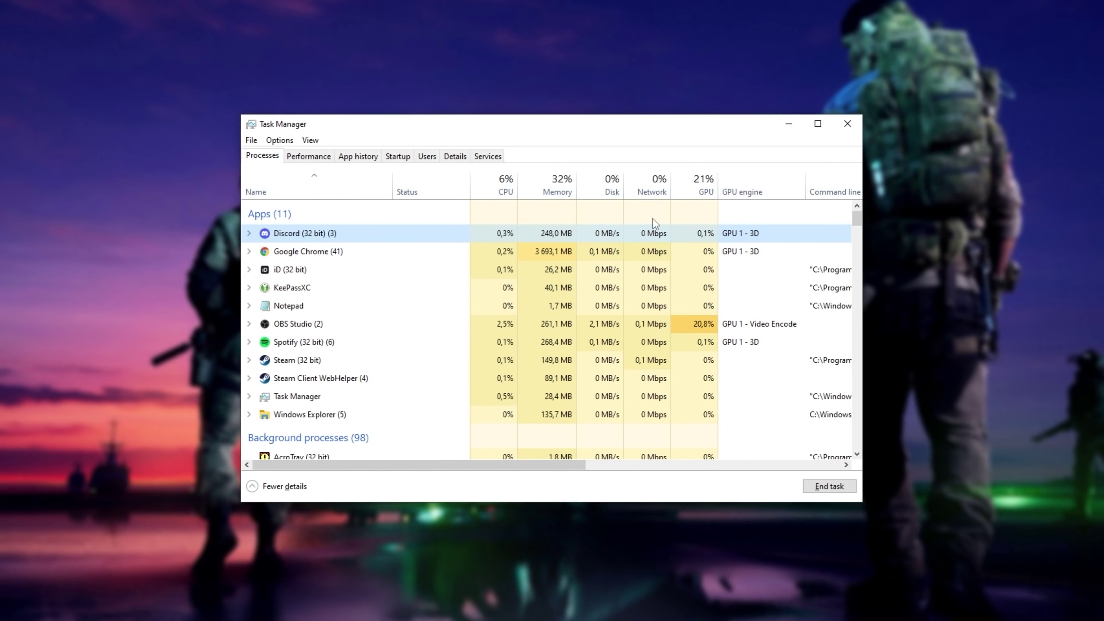
Step: Examine the programs that launch at startup and the available actions for JetBrains Toolbox
click(396, 156)
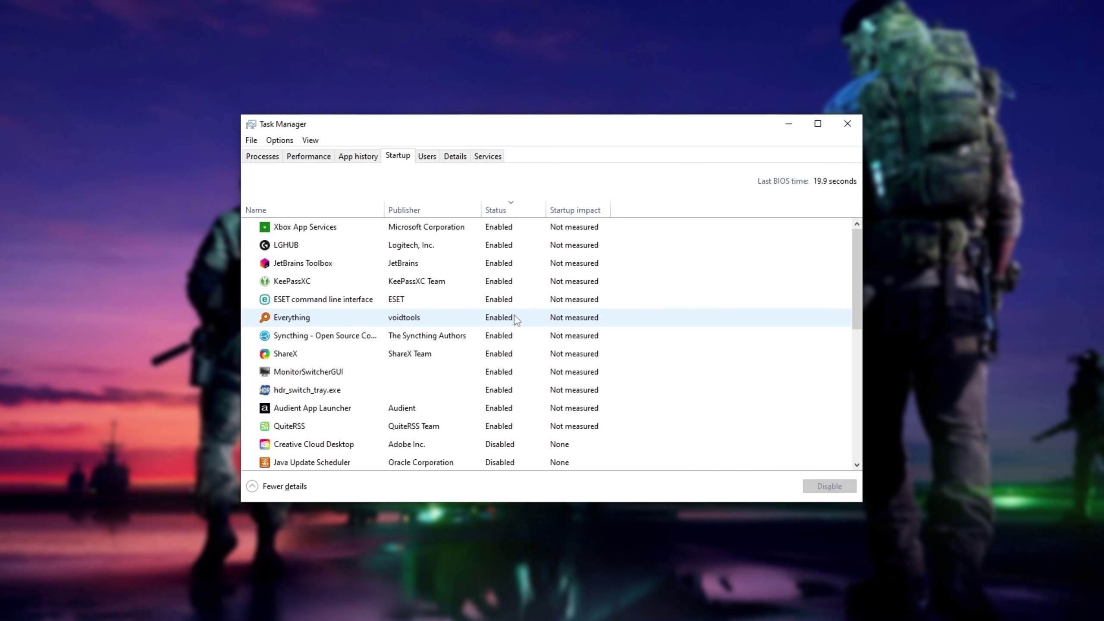
right_click(487, 266)
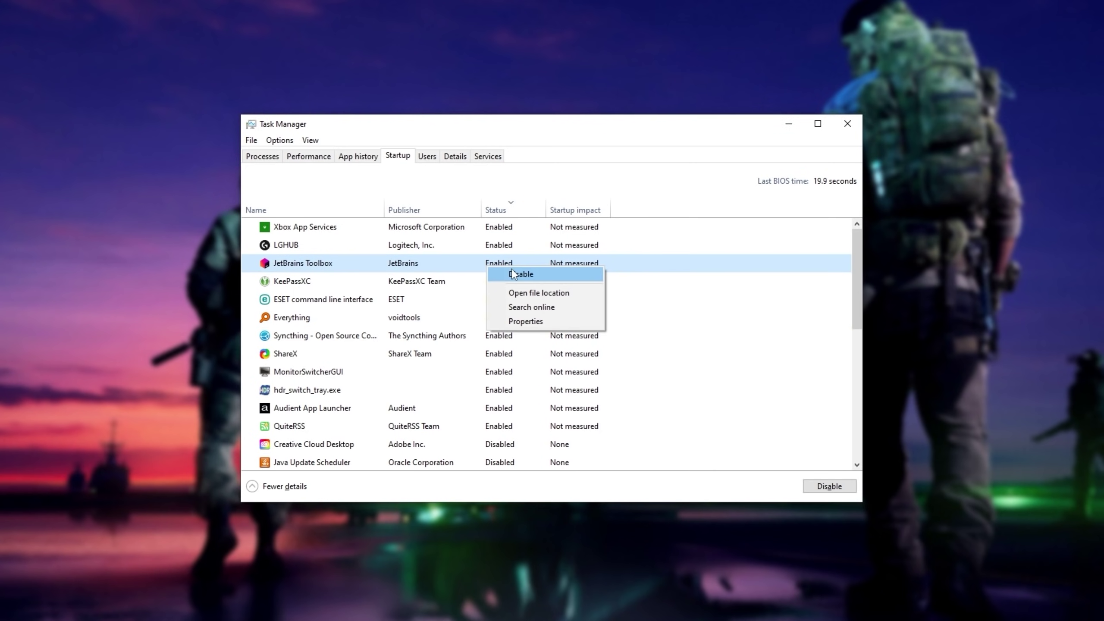
click(476, 257)
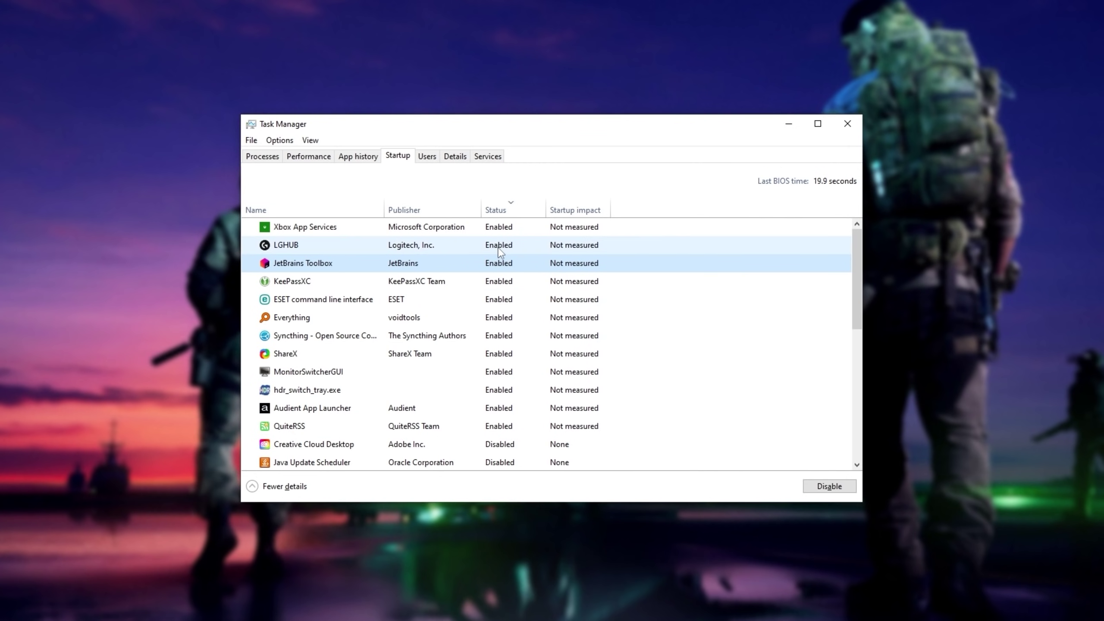
Step: Go from Task Manager's service list to the full Services window and reposition it over Task Manager
click(488, 157)
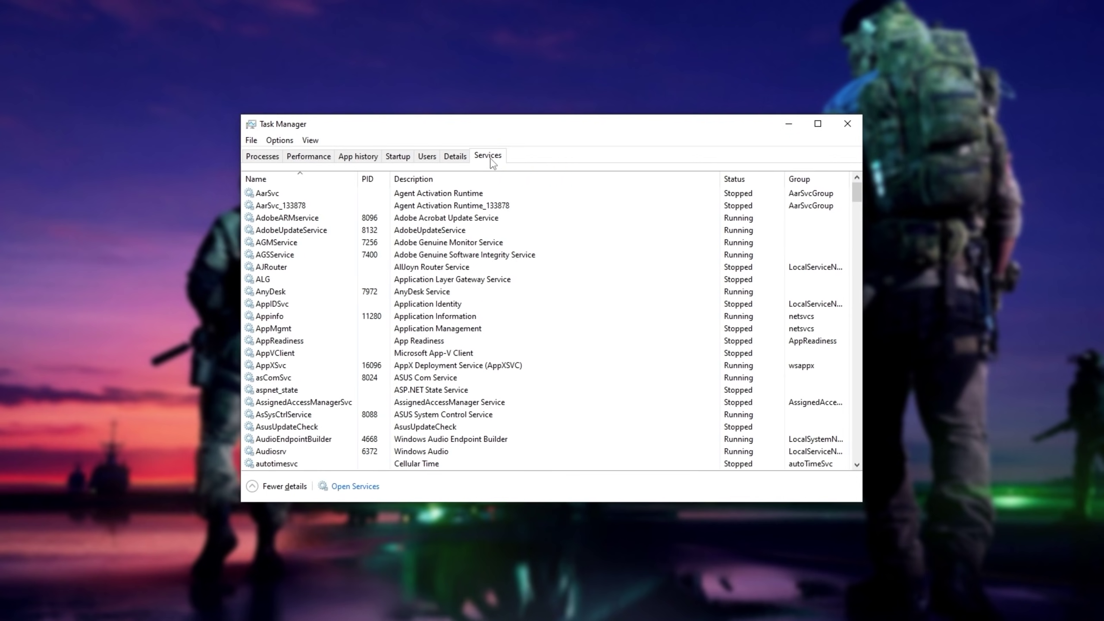
click(354, 486)
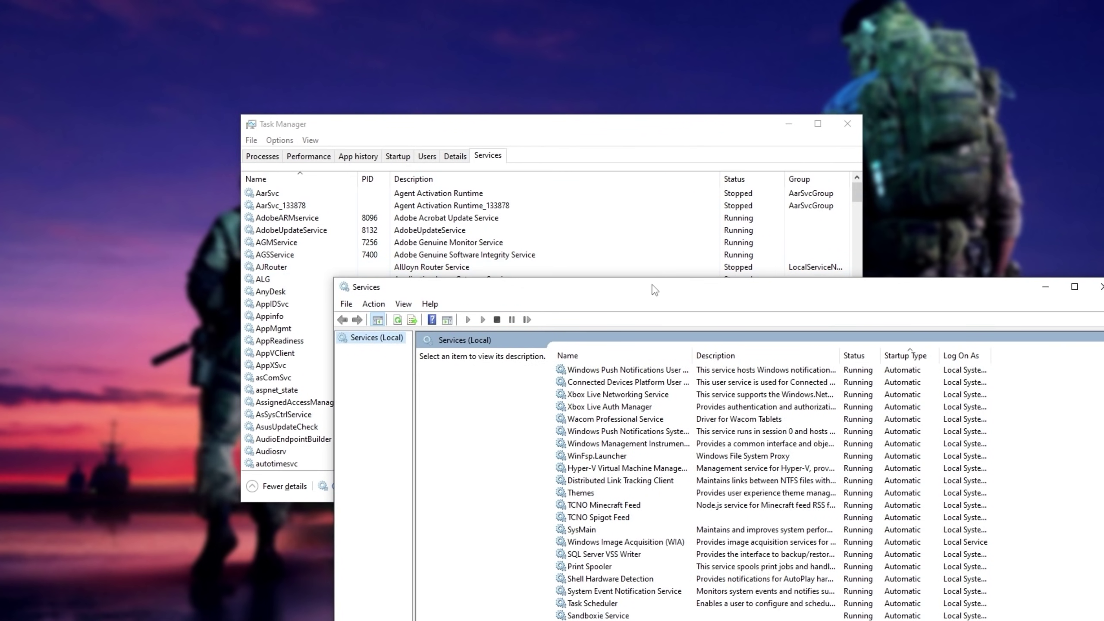
drag(653, 288, 480, 130)
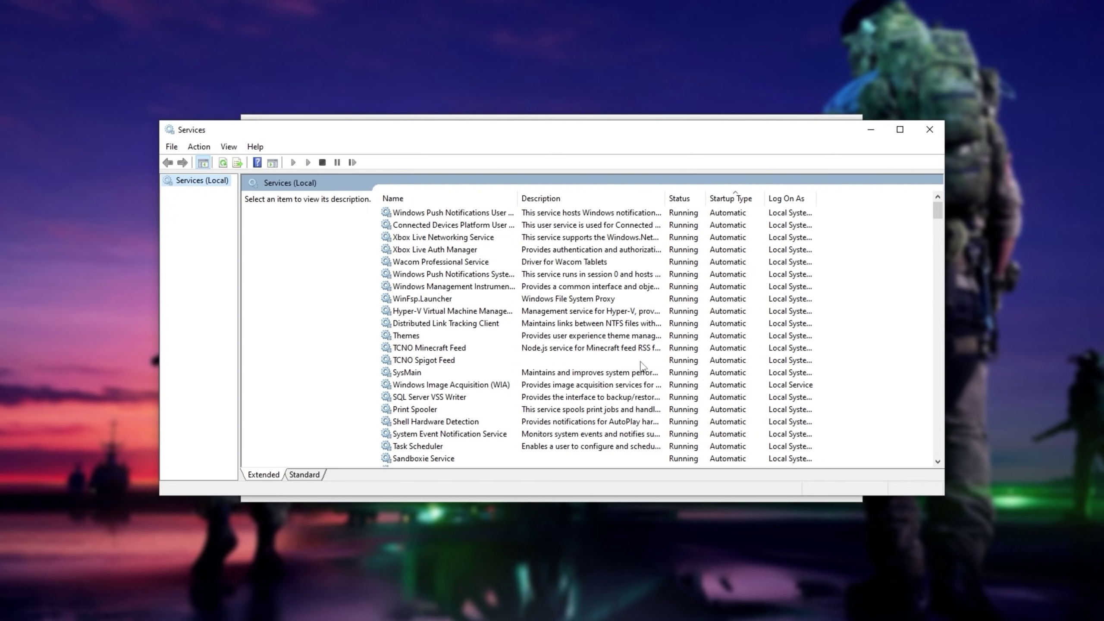
Step: Check the startup type options of the TCNO Spigot Feed service, cancel its properties, and return to Task Manager's process list
double_click(611, 360)
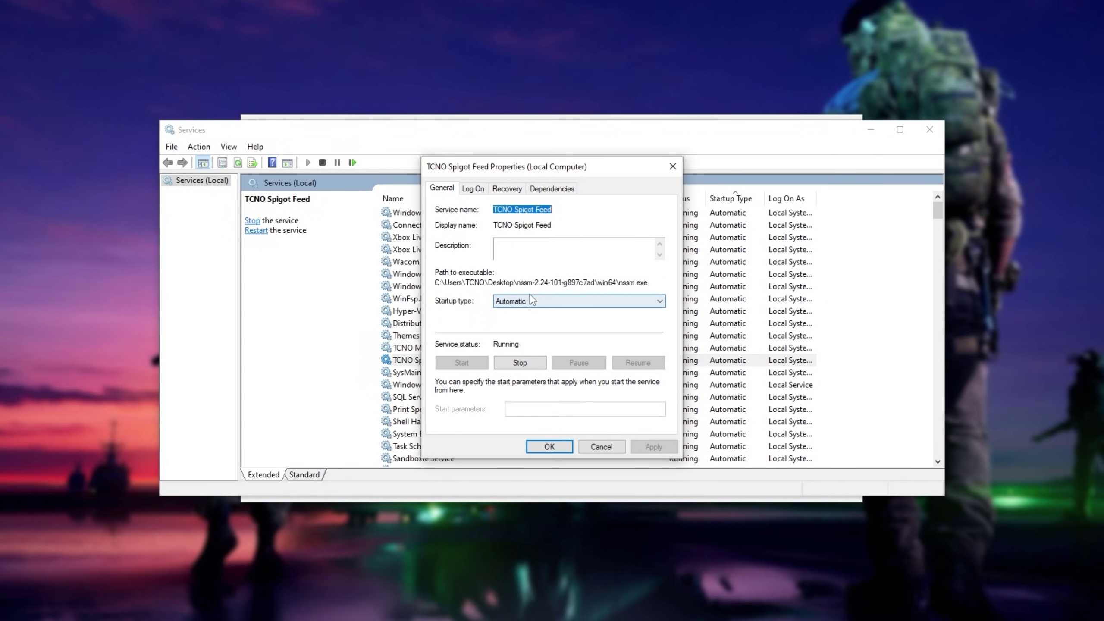
click(531, 304)
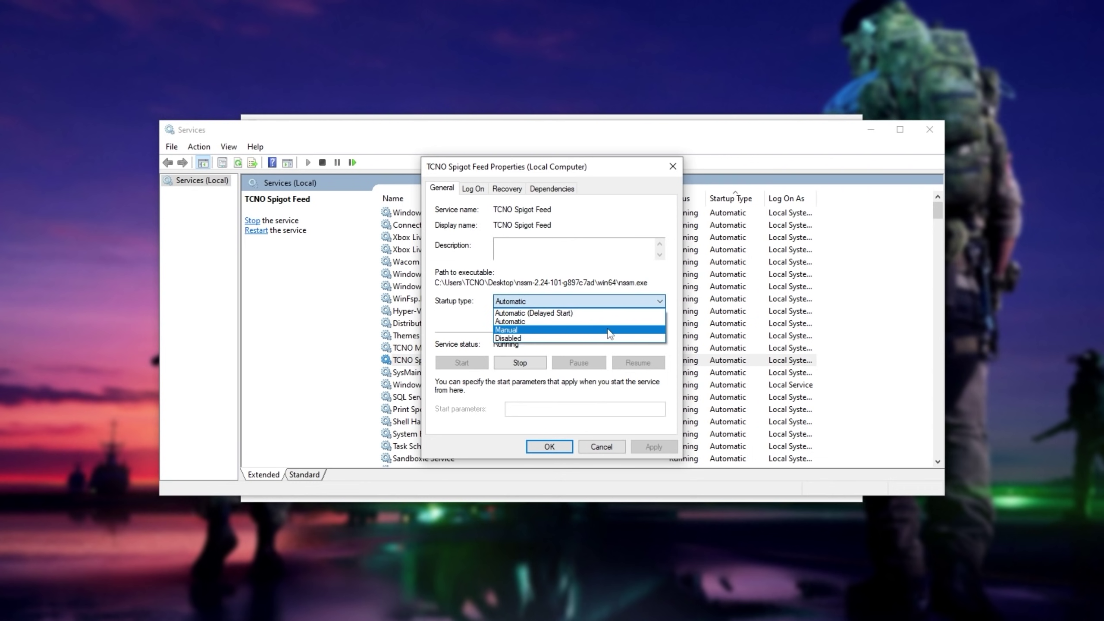
click(598, 450)
click(599, 447)
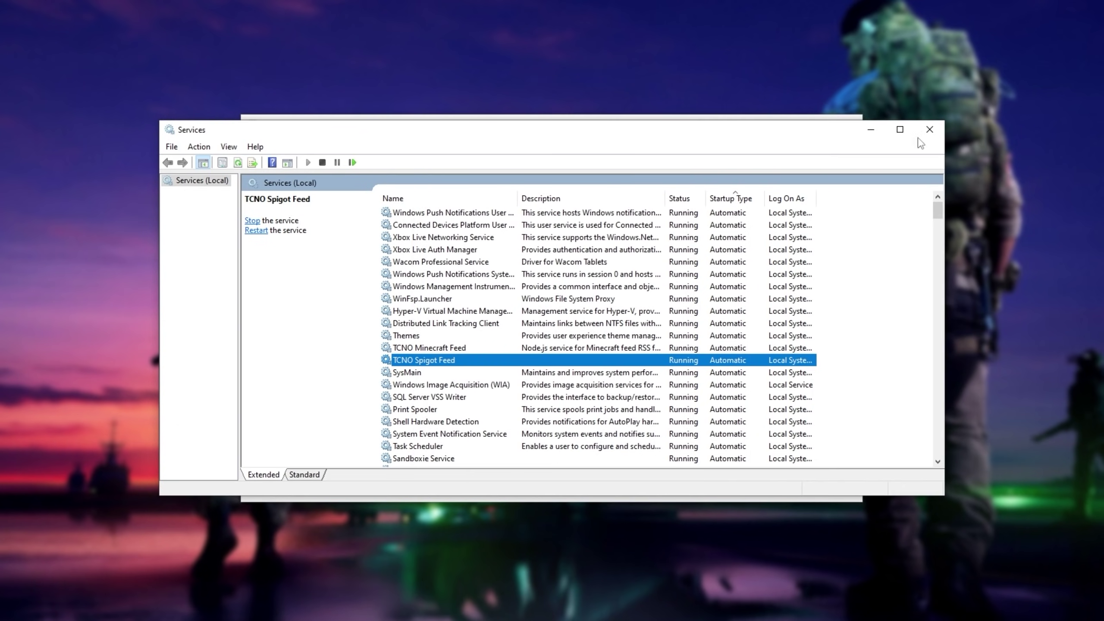
click(932, 130)
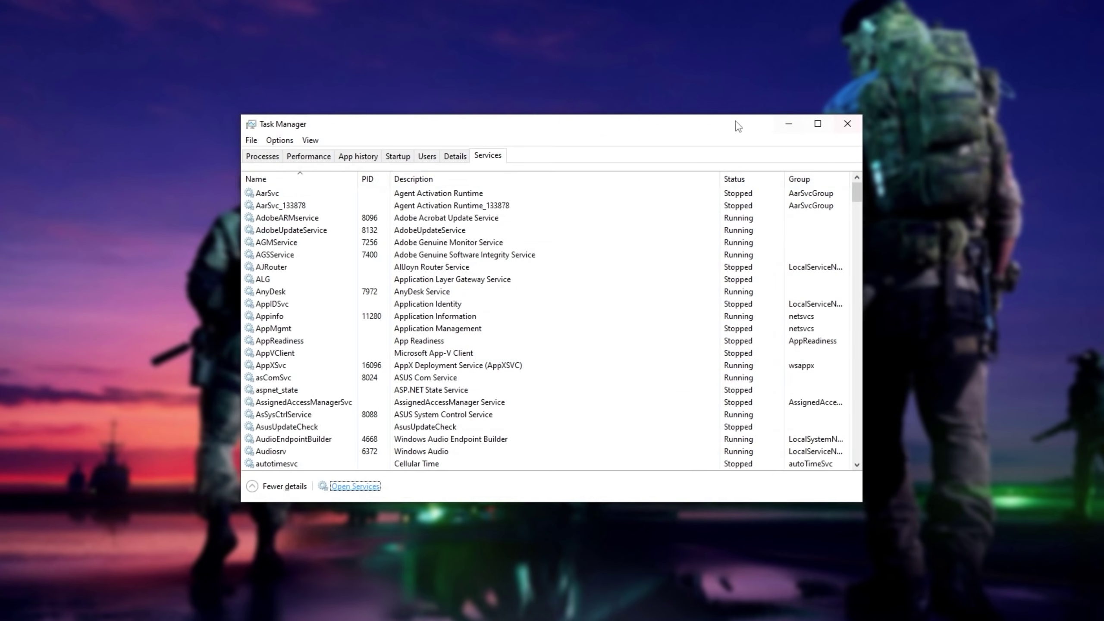
click(275, 162)
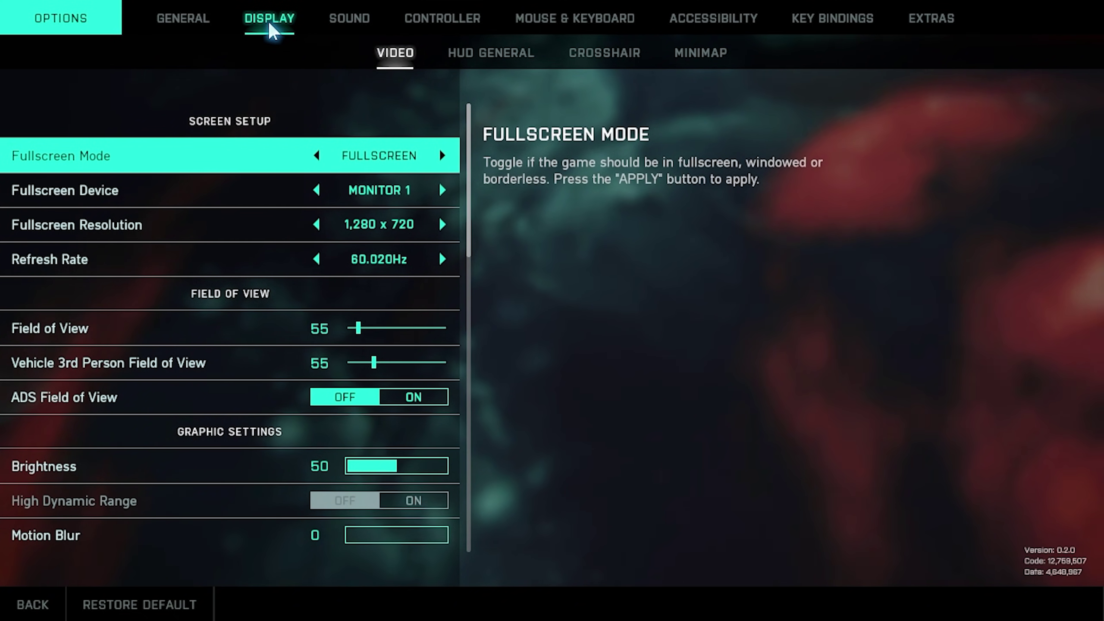
Step: Review the Battlefield 2042 video options for fullscreen resolution, refresh rate, and the field of view settings
key(Down)
key(Down)
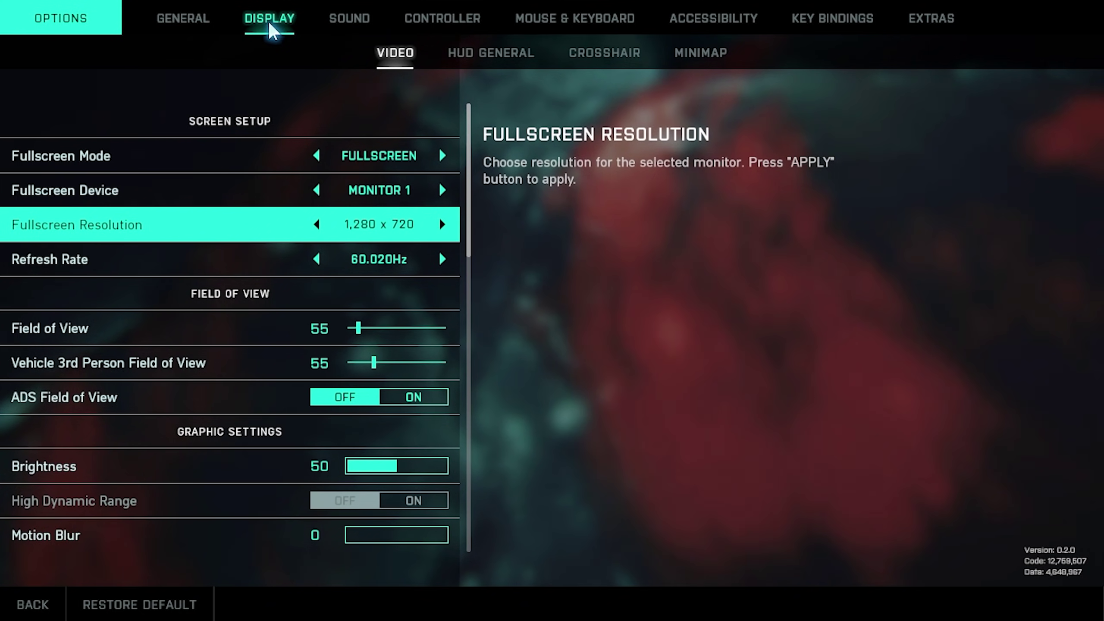
key(Down)
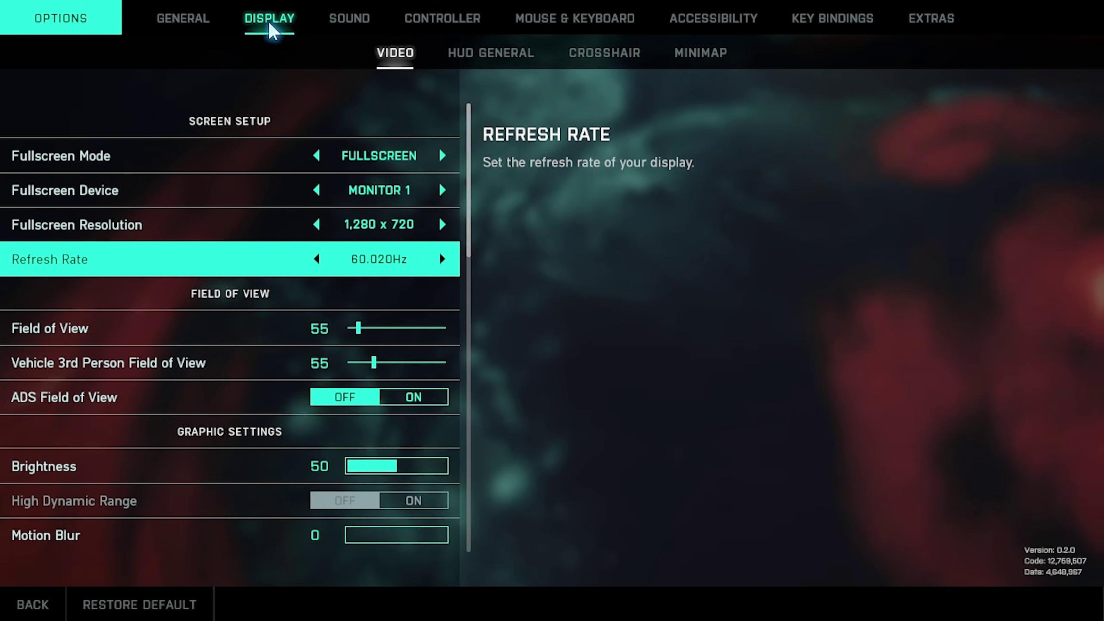
click(287, 153)
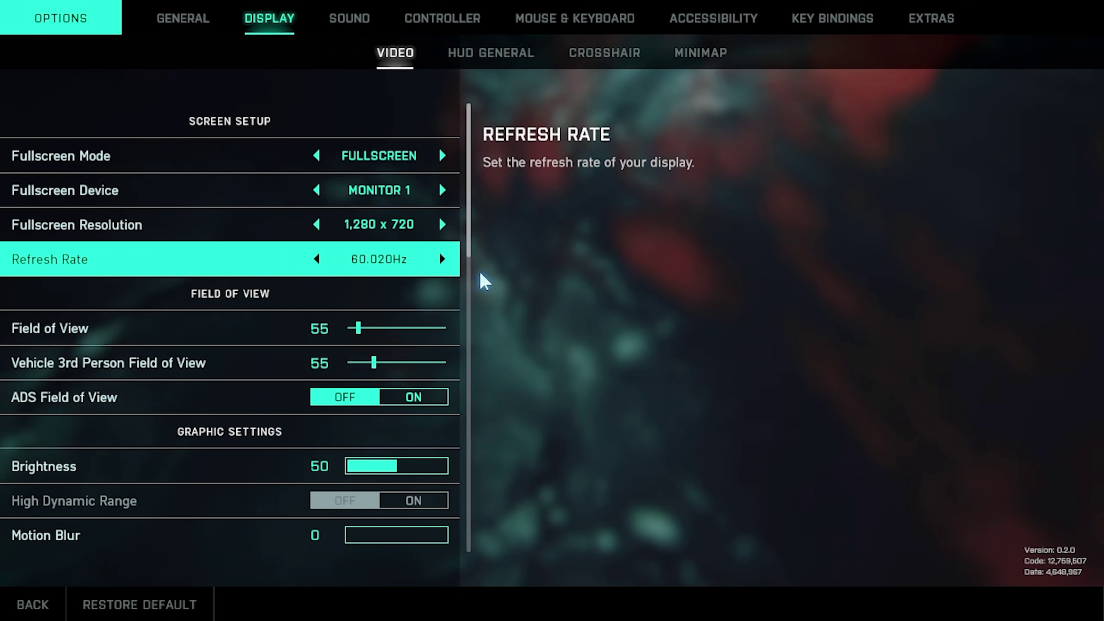
key(Down)
key(Down)
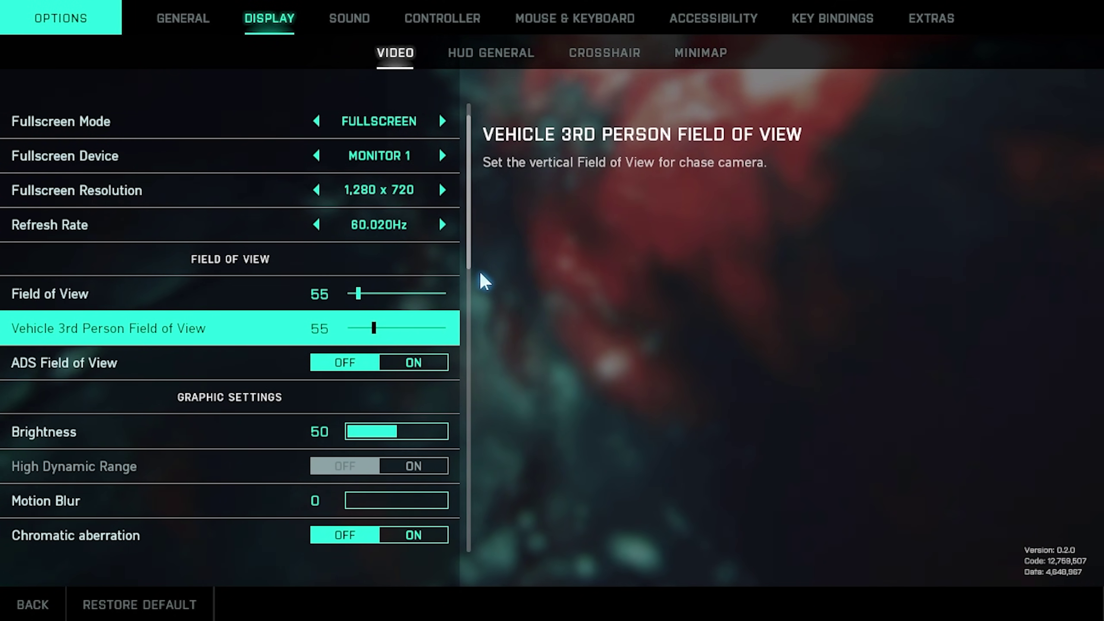
key(Down)
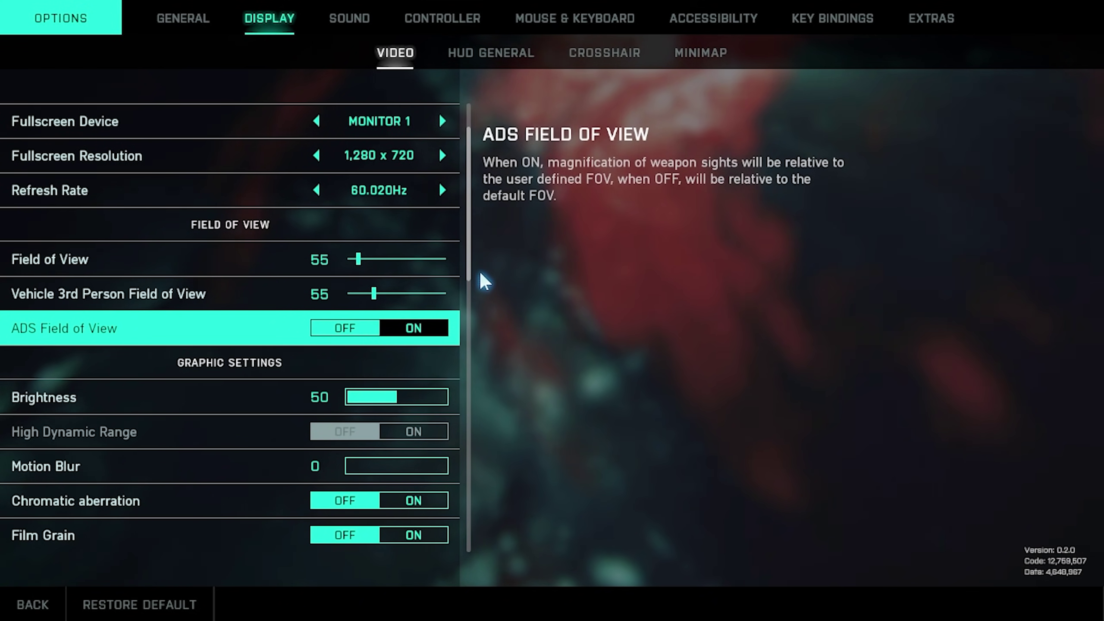
key(Up)
key(Up)
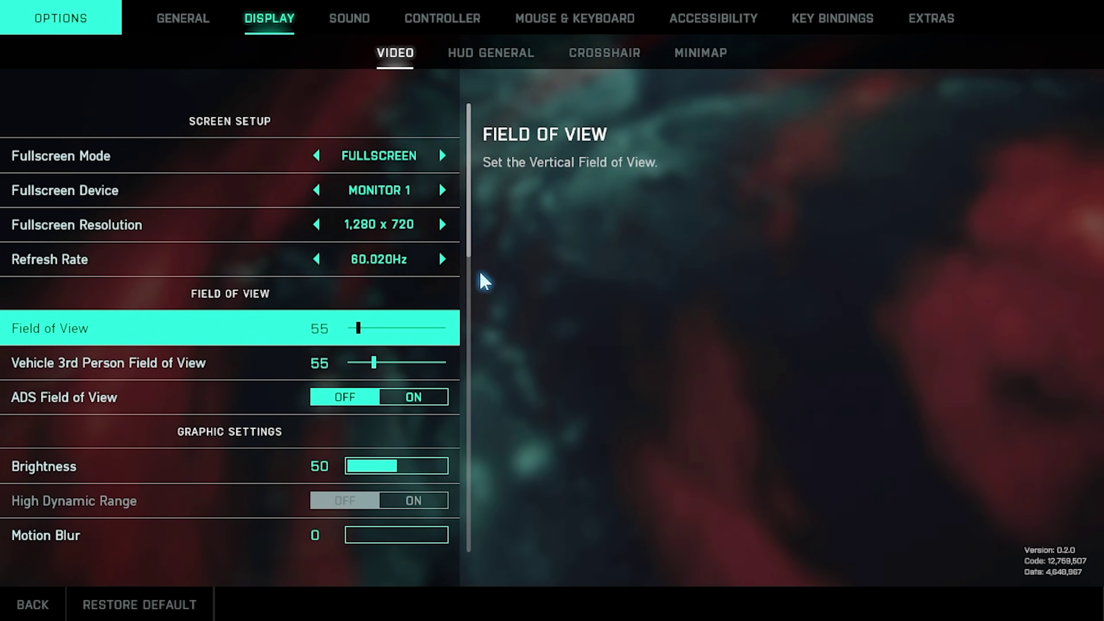
Step: Review the graphic settings from Brightness through Motion Blur, Chromatic aberration, Film Grain, Vignette and Lens Distortion
key(Down)
key(Down)
key(Down)
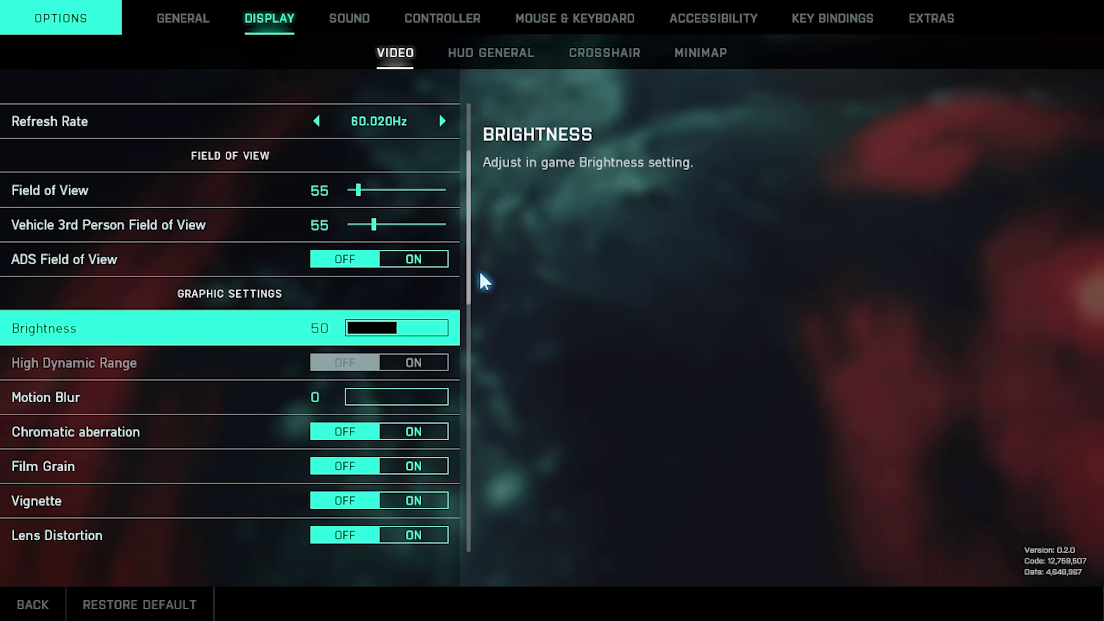
key(Down)
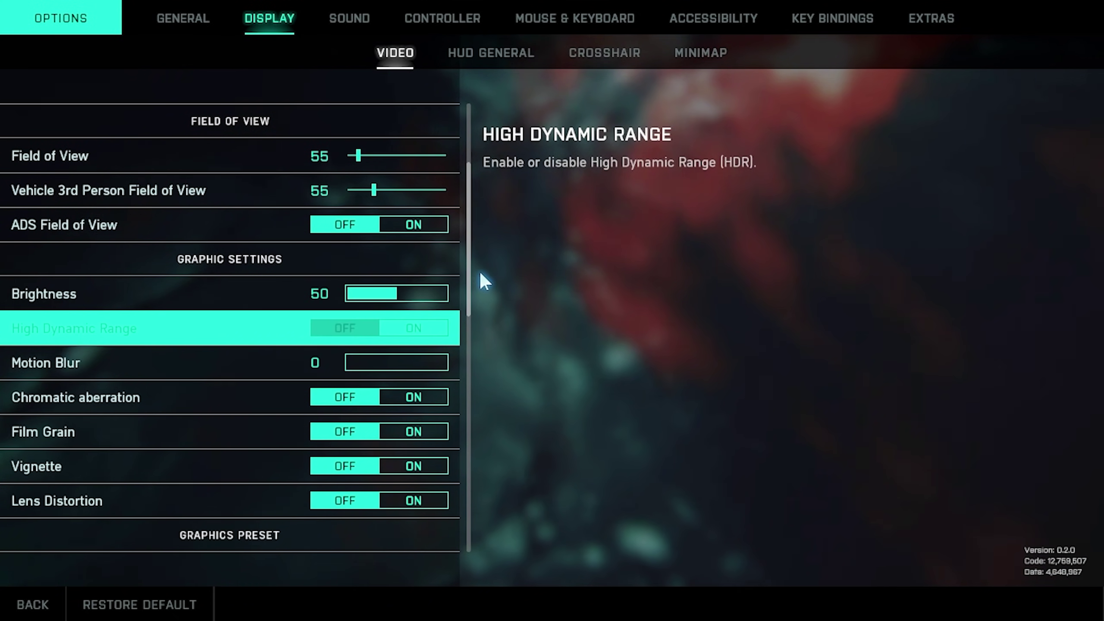
key(Down)
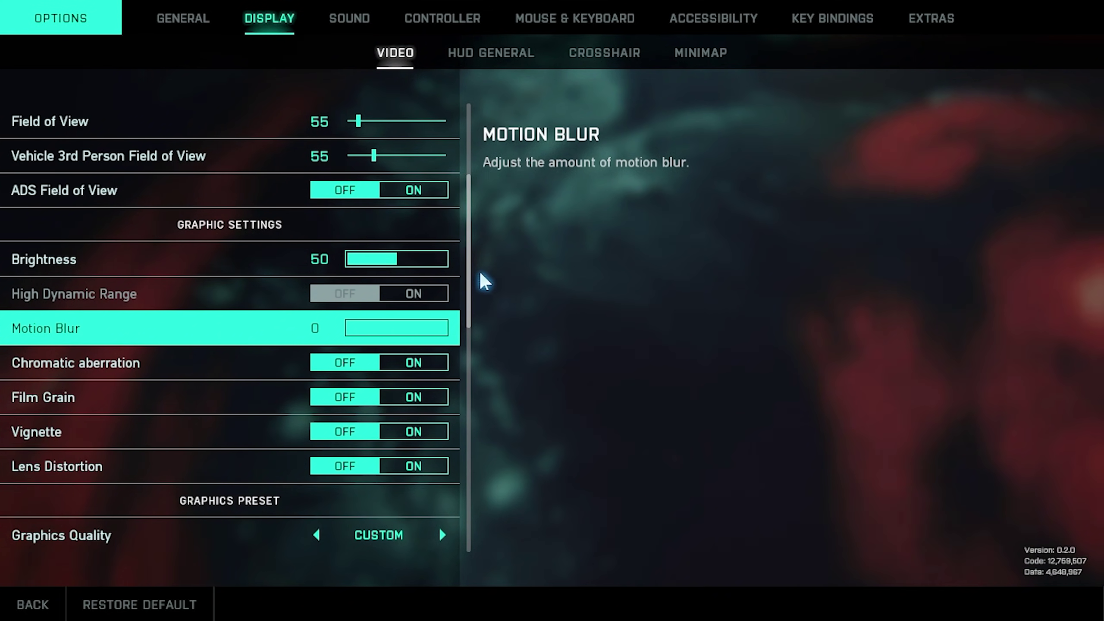
key(Down)
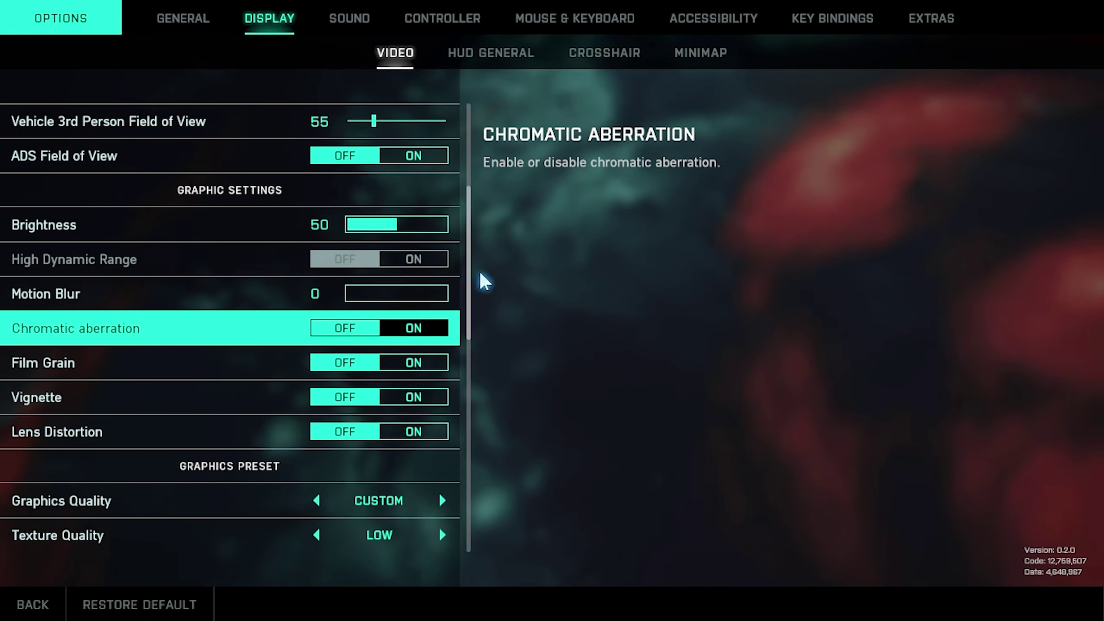
key(Down)
key(Down)
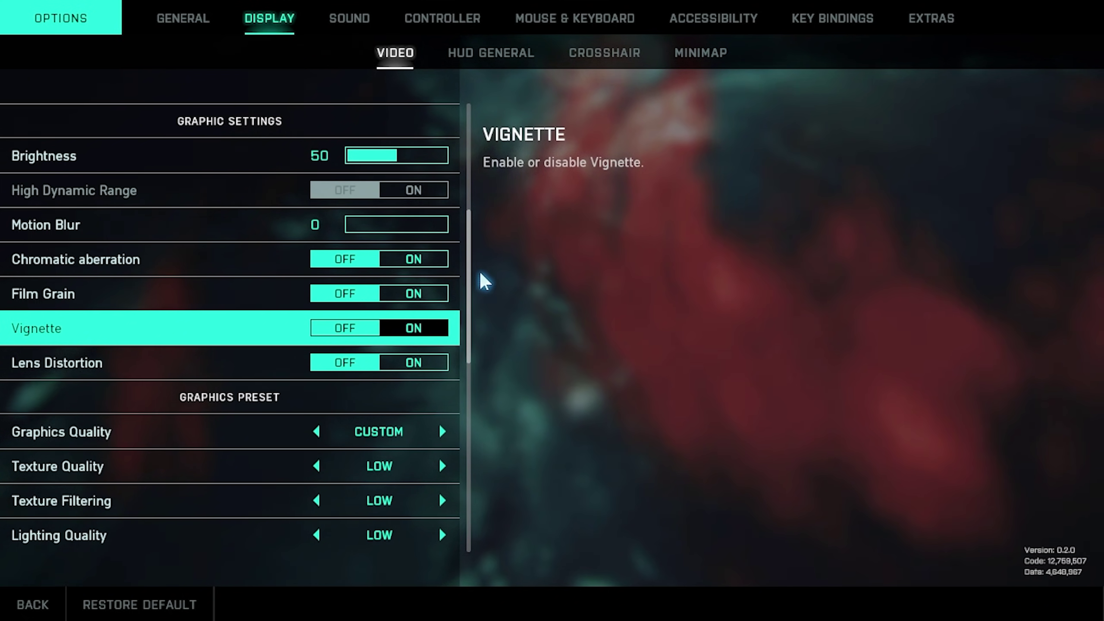
key(Down)
Step: Cycle through the Graphics Quality presets and set the preset to Low
key(Down)
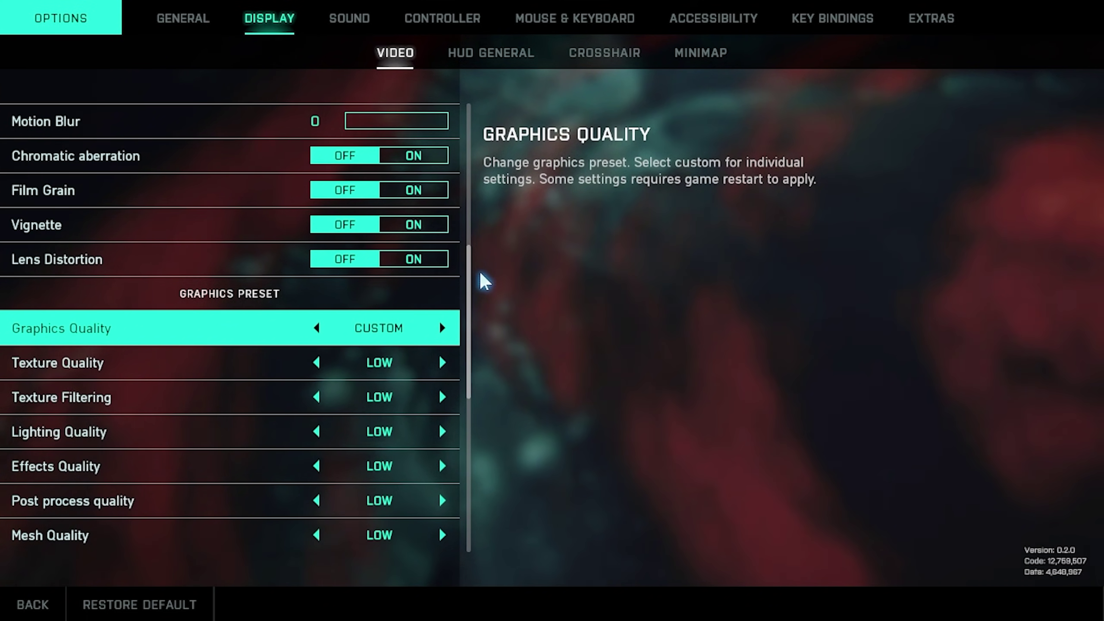
key(Right)
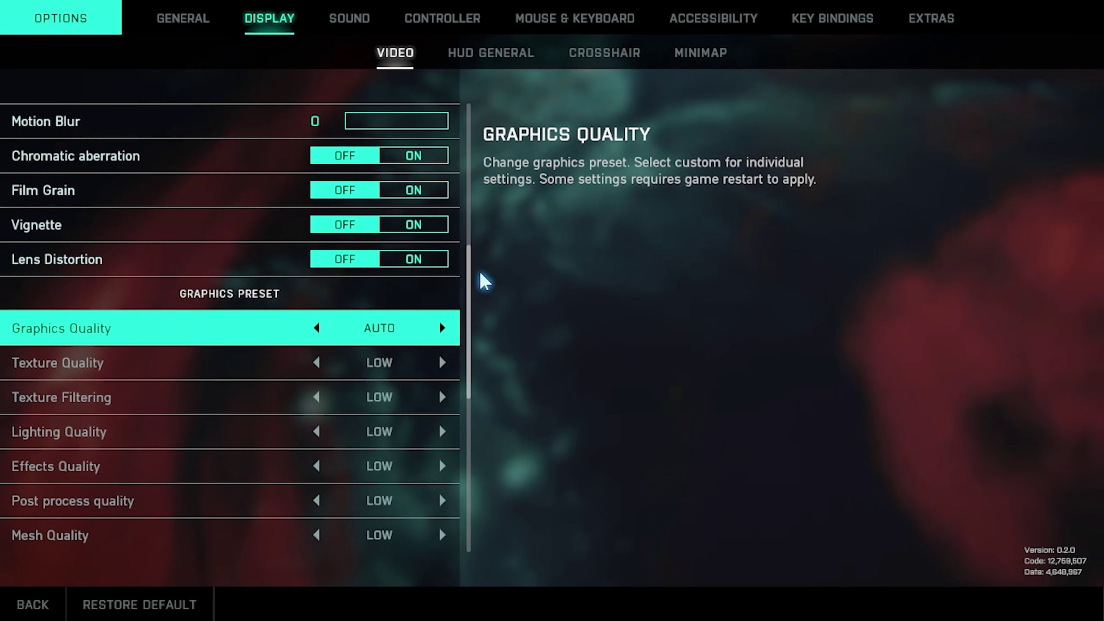
key(Right)
key(Right)
key(Right)
key(Right)
key(Right)
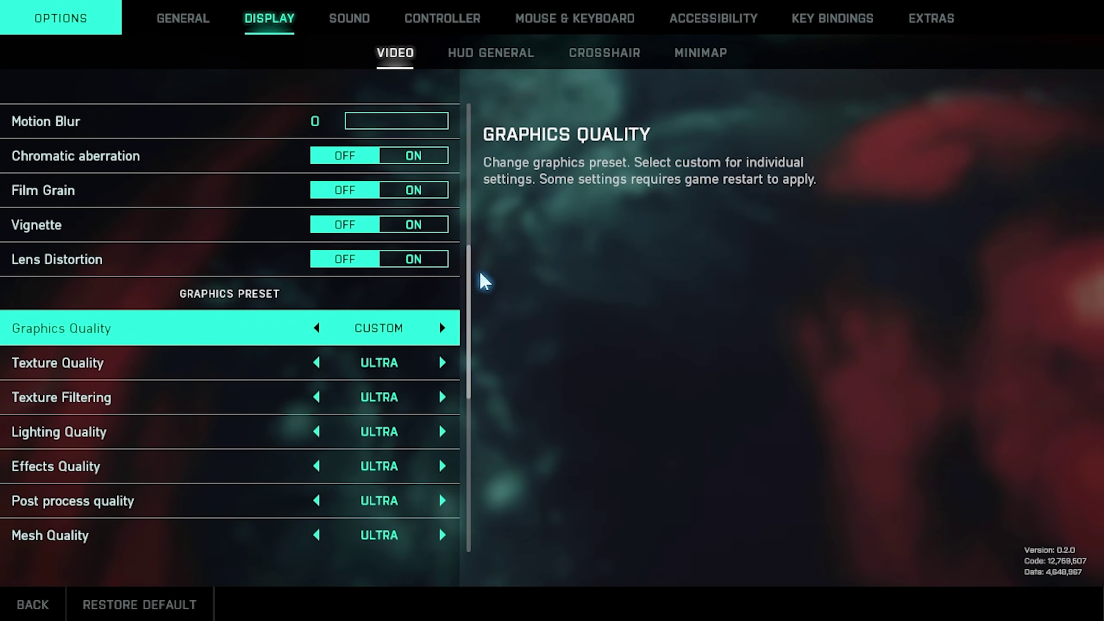
key(Left)
key(Left)
key(Left)
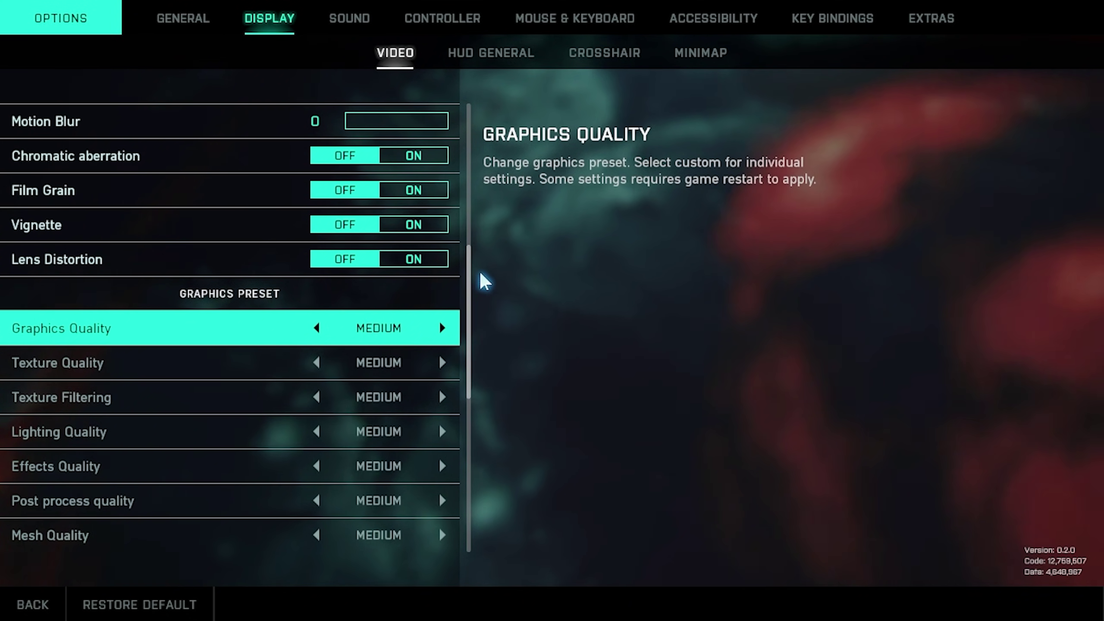
key(Left)
key(Left)
key(Right)
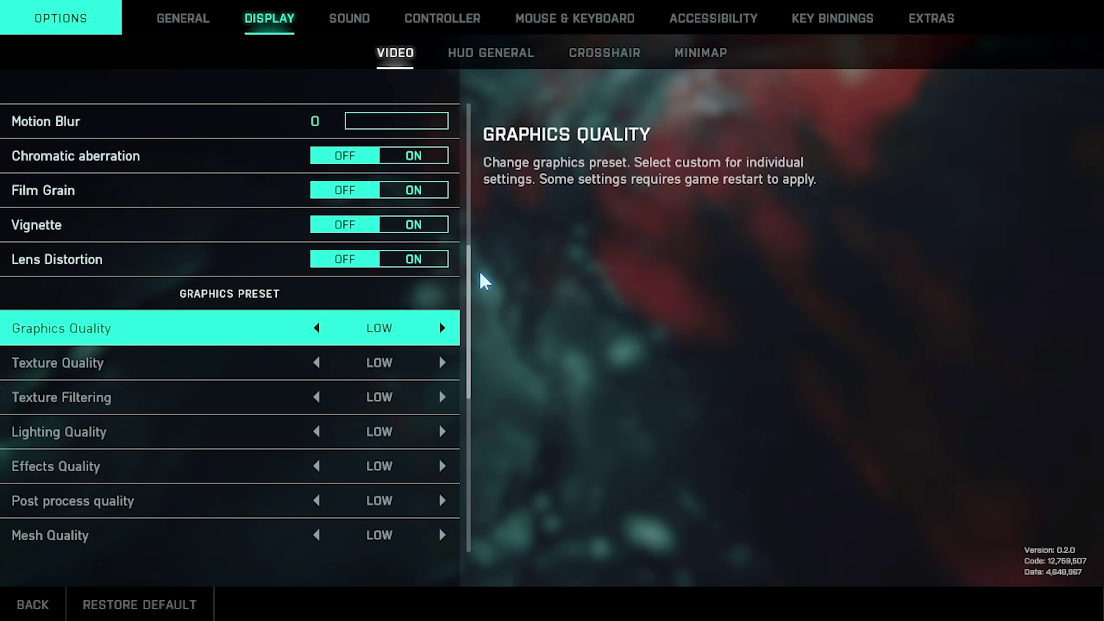
Step: Set the Graphics Quality preset to Custom to unlock the individual quality settings
key(Left)
key(Right)
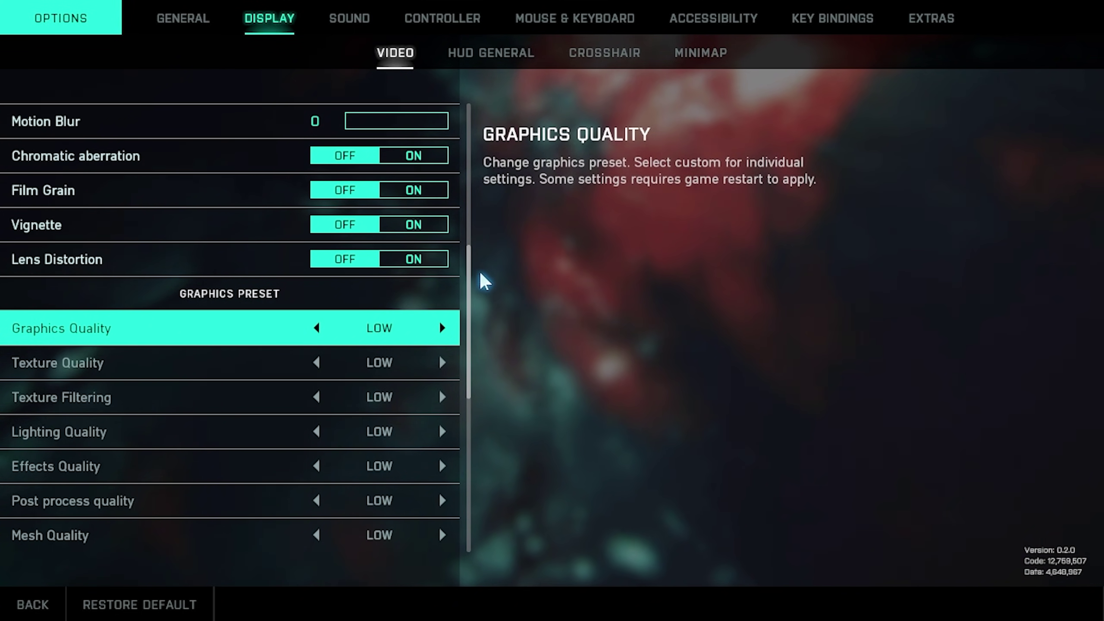
key(Down)
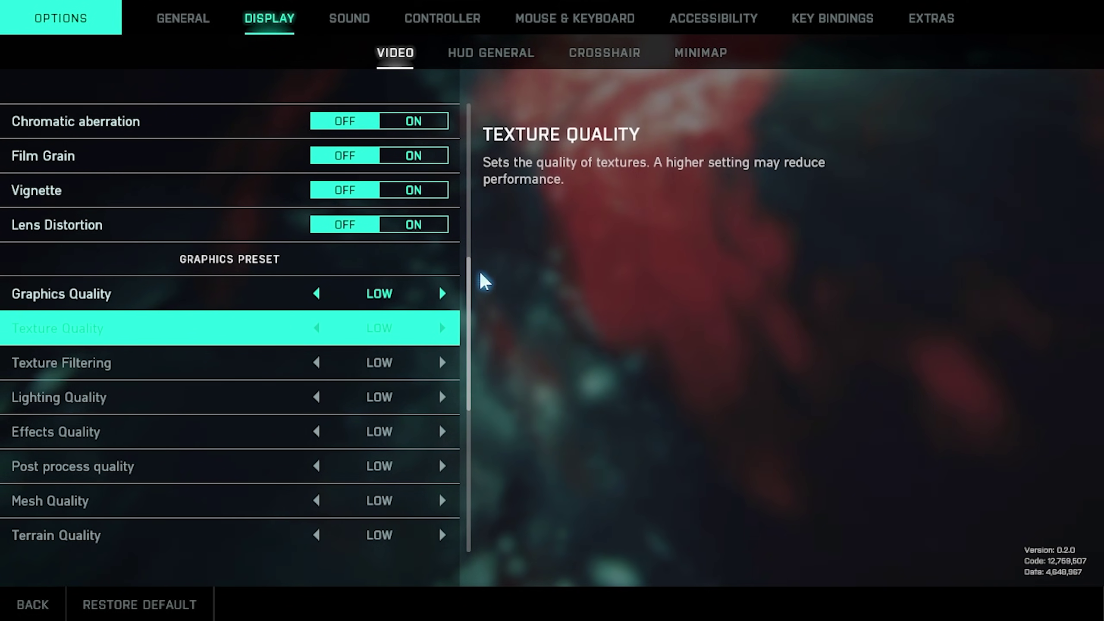
key(Up)
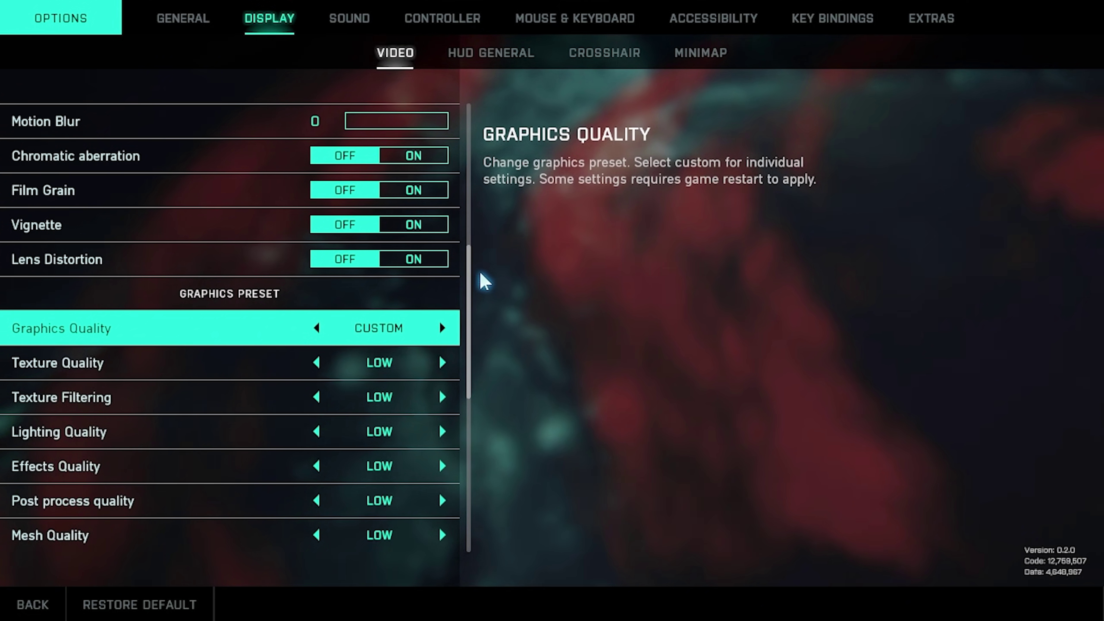
Step: Review the Texture Quality and Texture Filtering options, leaving Texture Filtering at Low
key(Down)
key(Down)
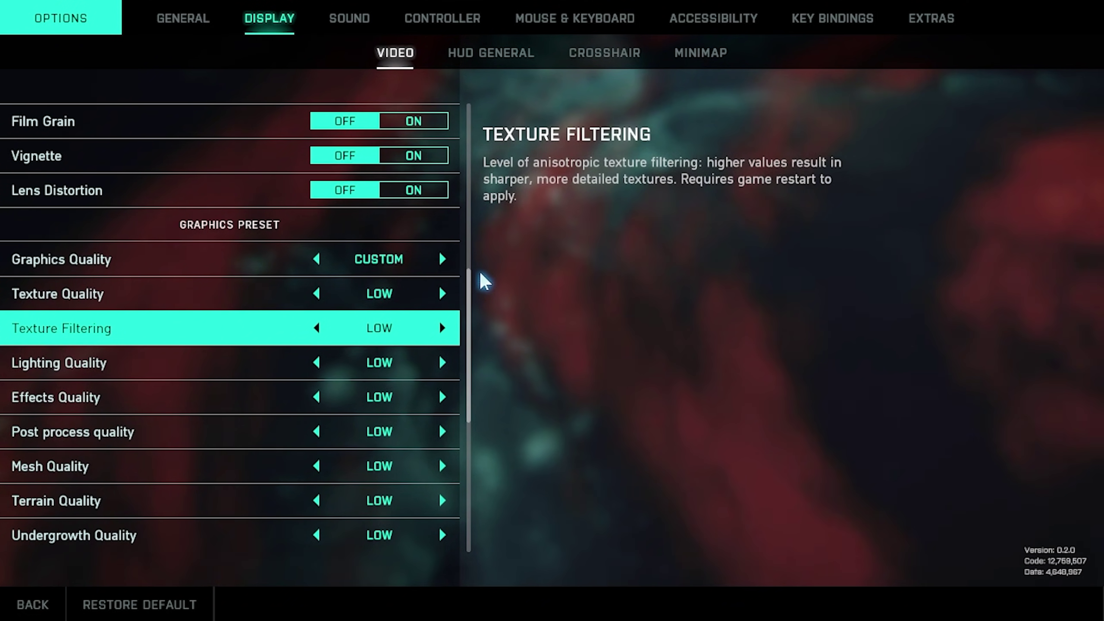
key(Up)
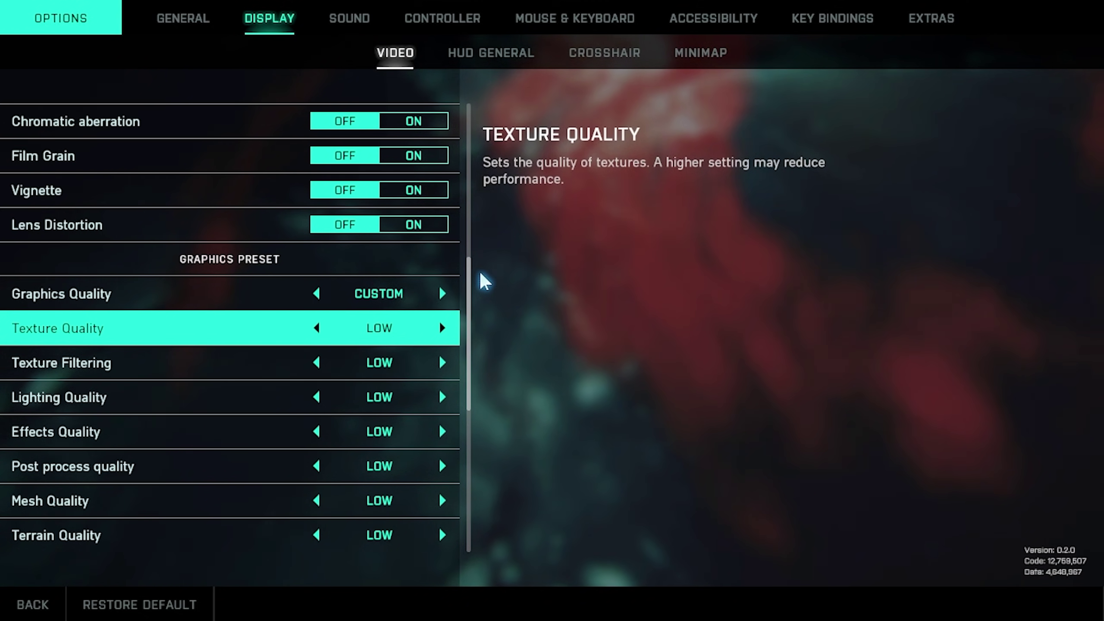
key(Down)
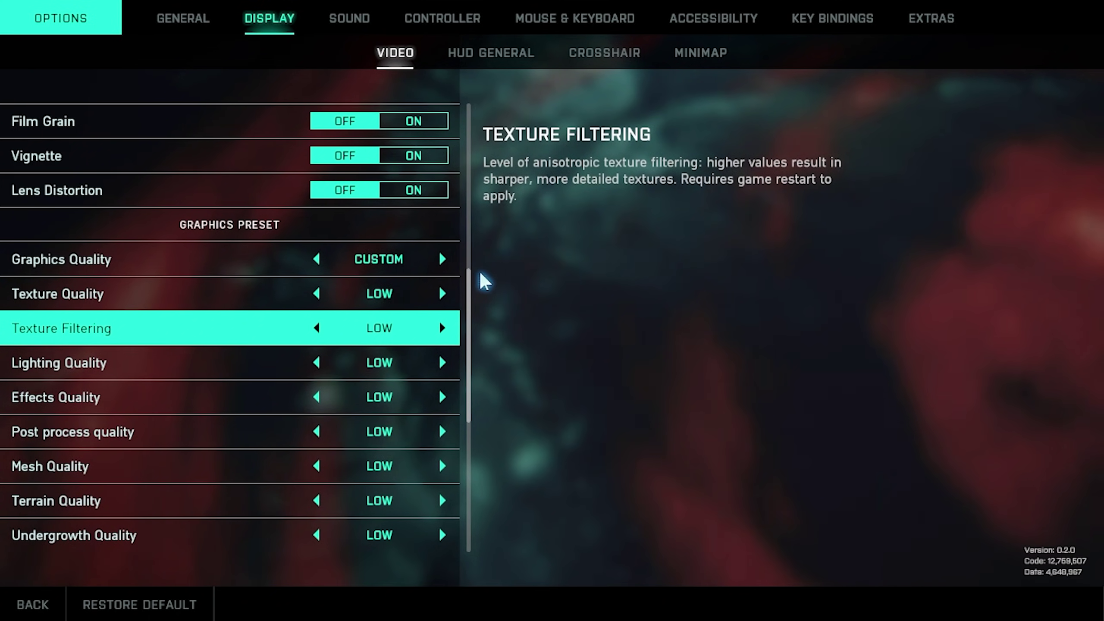
key(Right)
key(Left)
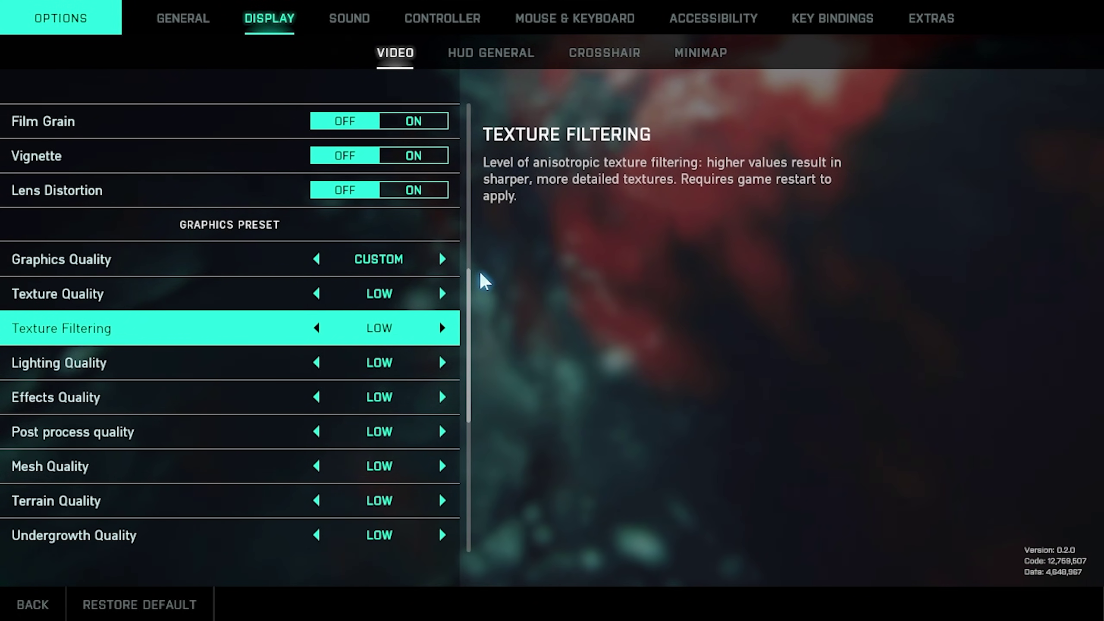
Step: Review the remaining graphics preset settings from Lighting Quality through Mesh, Terrain and Undergrowth Quality to Antialiasing post-processing and Ambient Occlusion
key(Down)
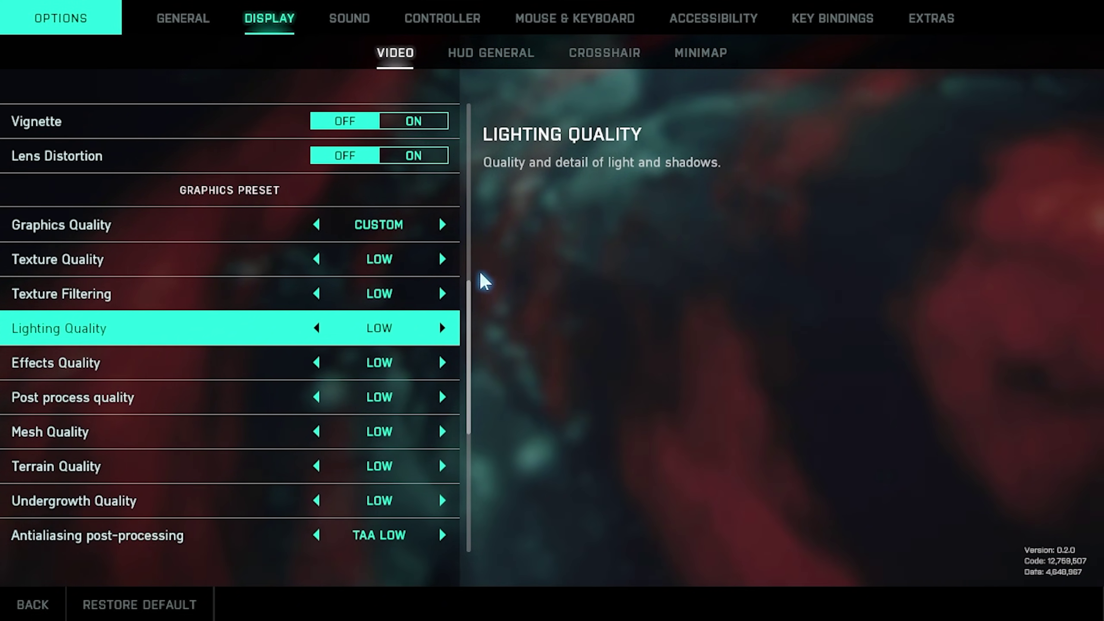
key(Down)
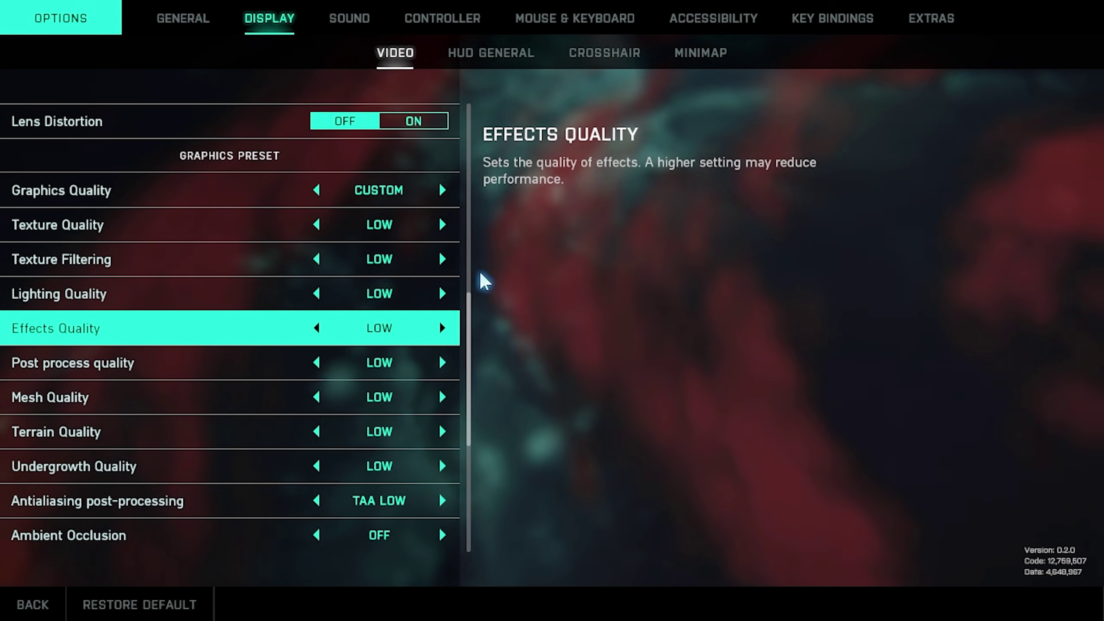
key(Down)
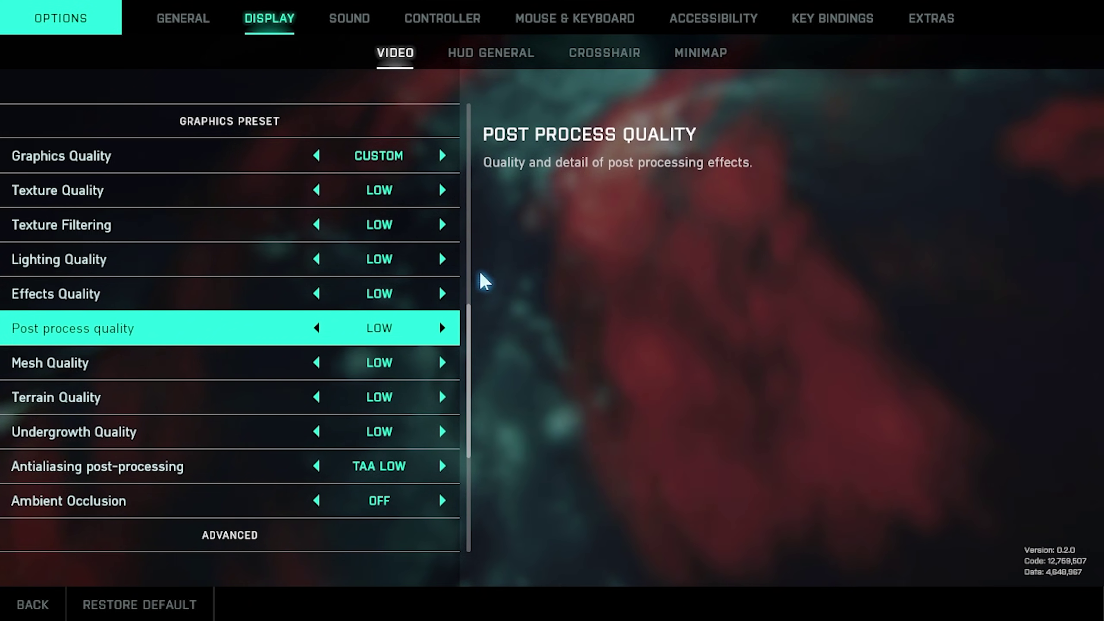
key(Down)
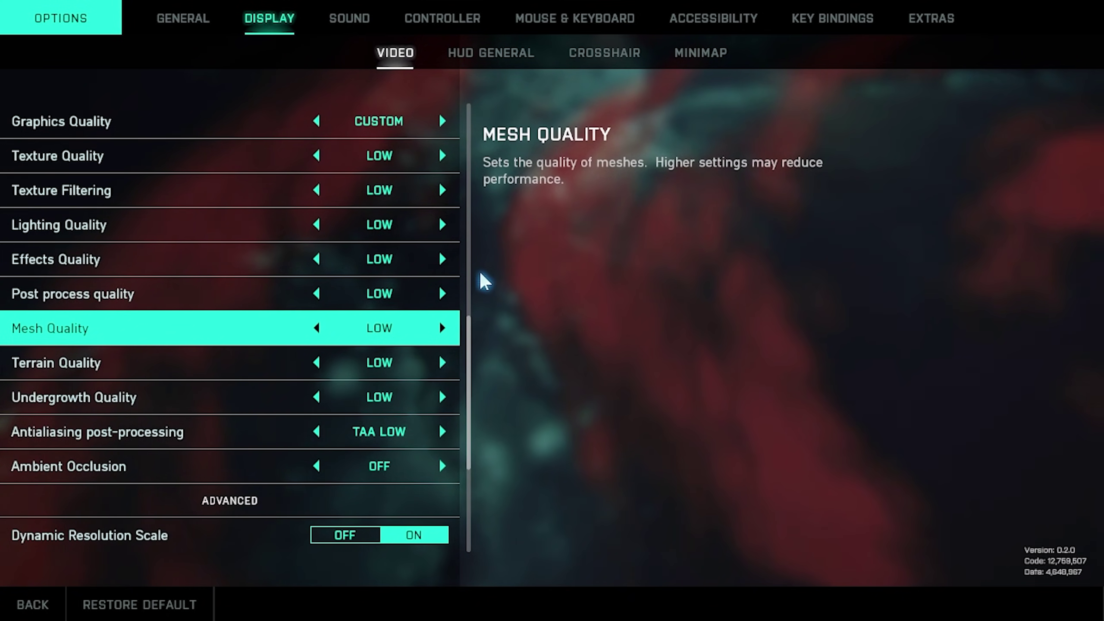
key(Down)
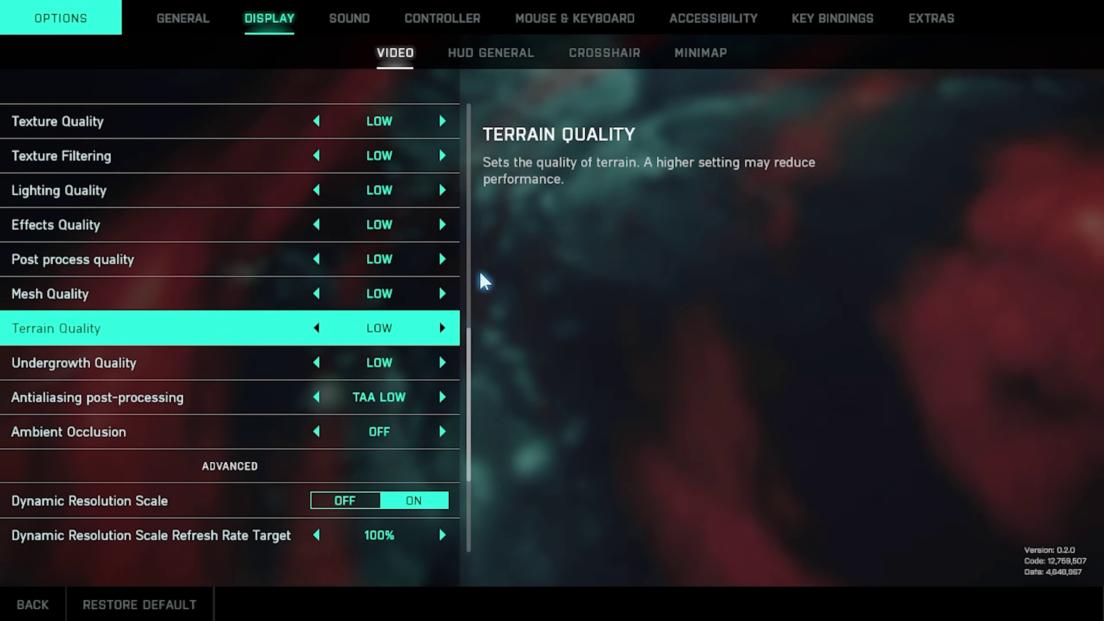
key(Up)
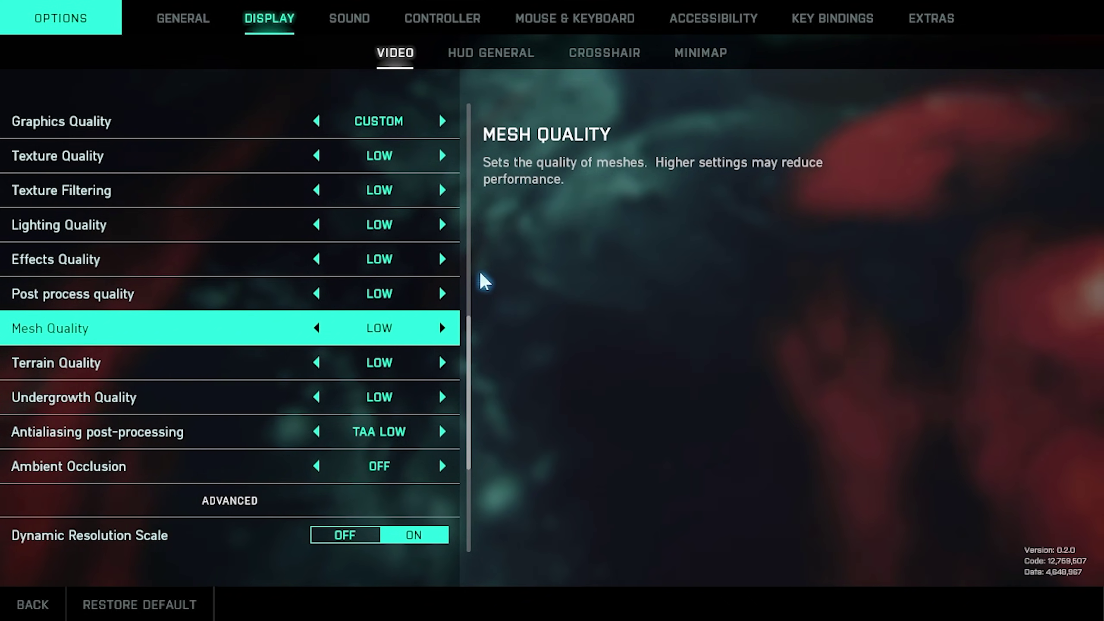
key(Down)
key(Up)
key(Down)
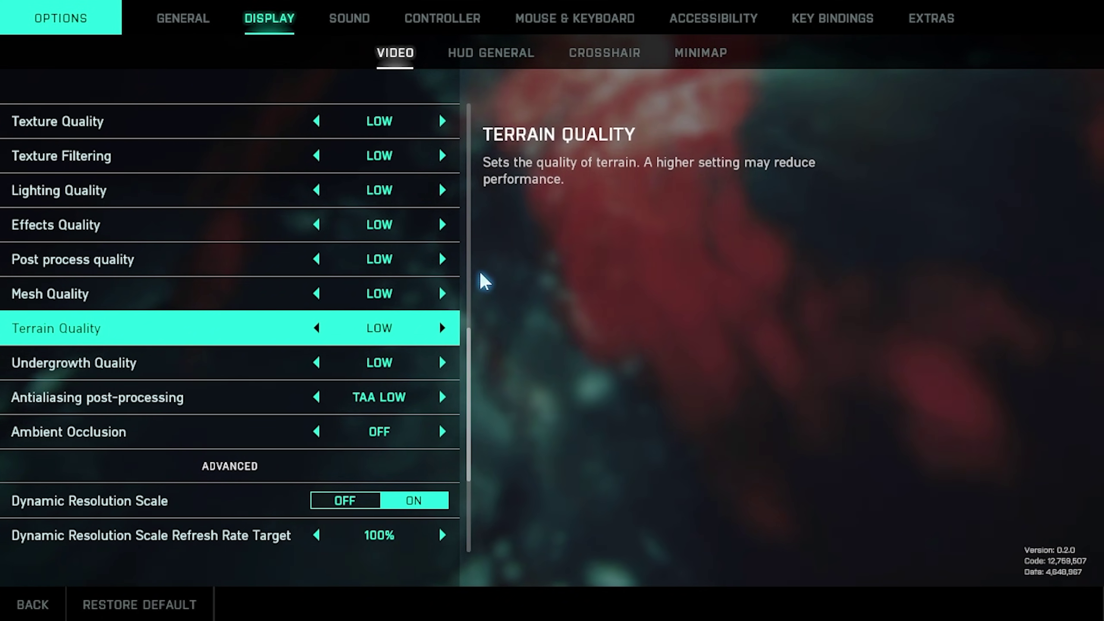
key(Up)
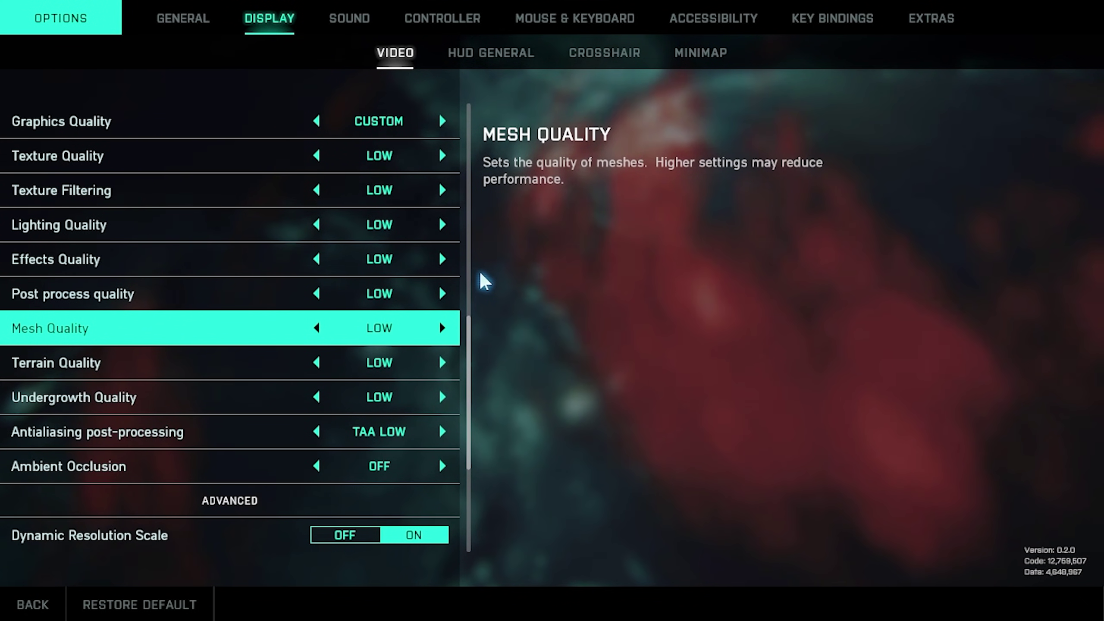
key(Down)
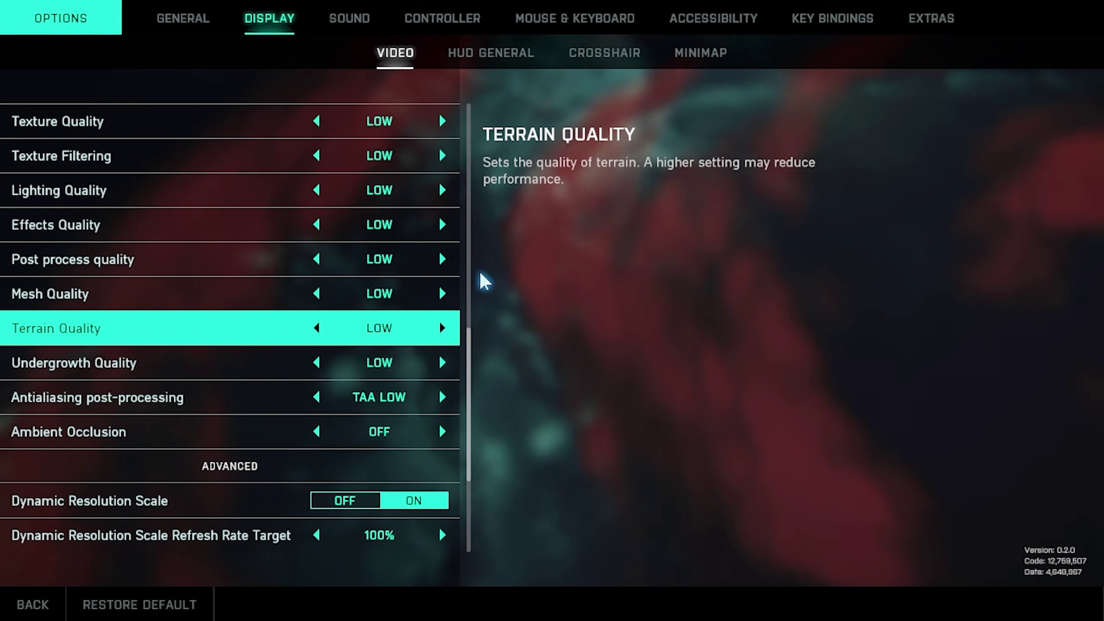
key(Down)
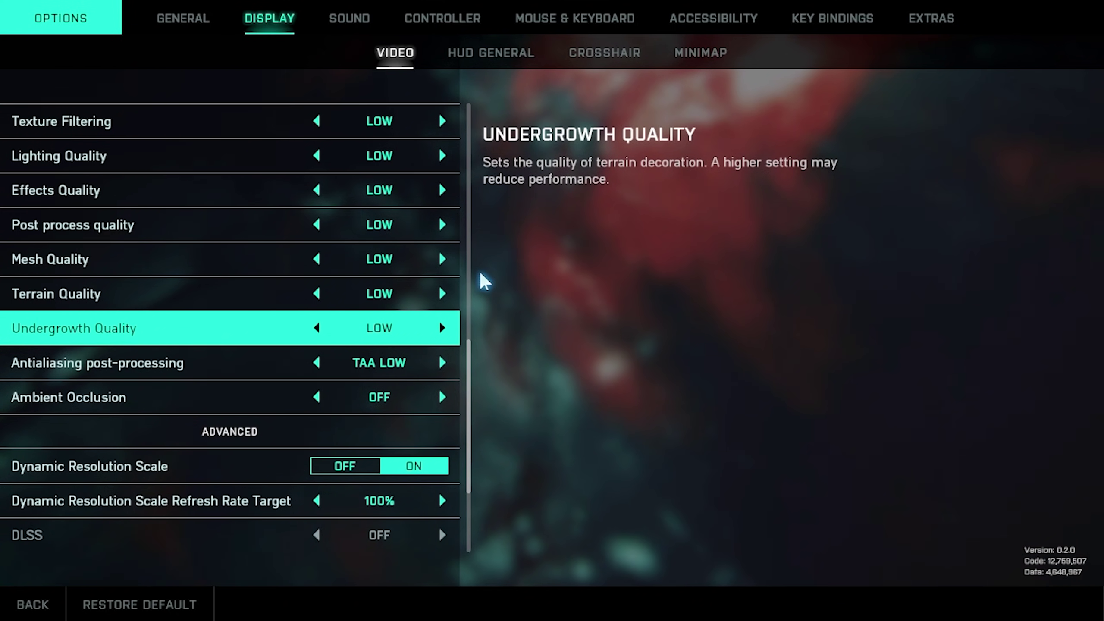
key(Down)
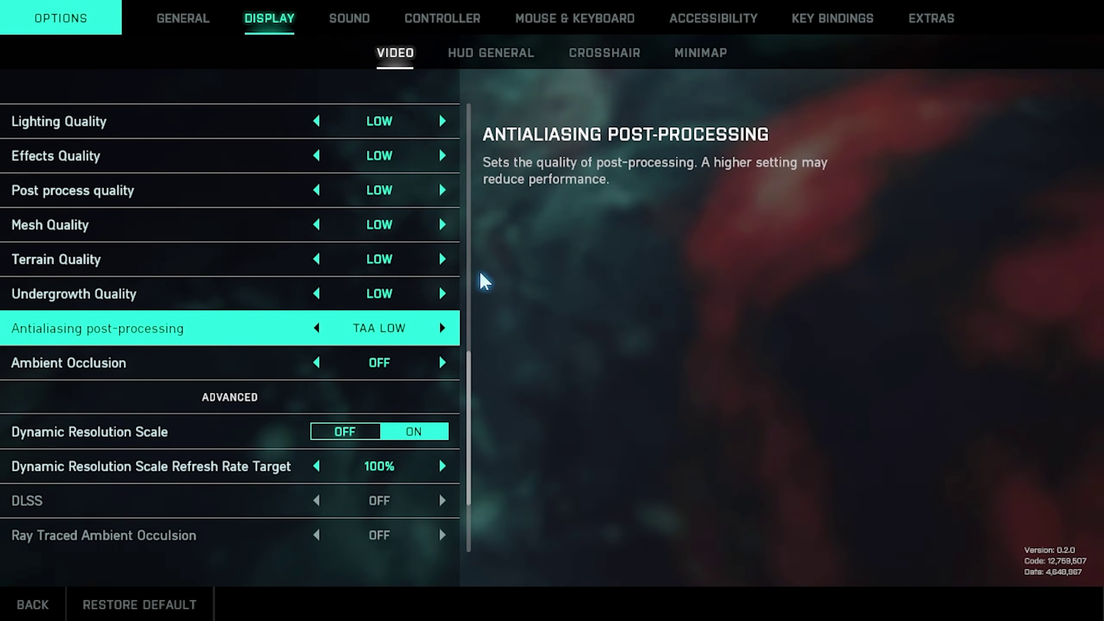
key(Down)
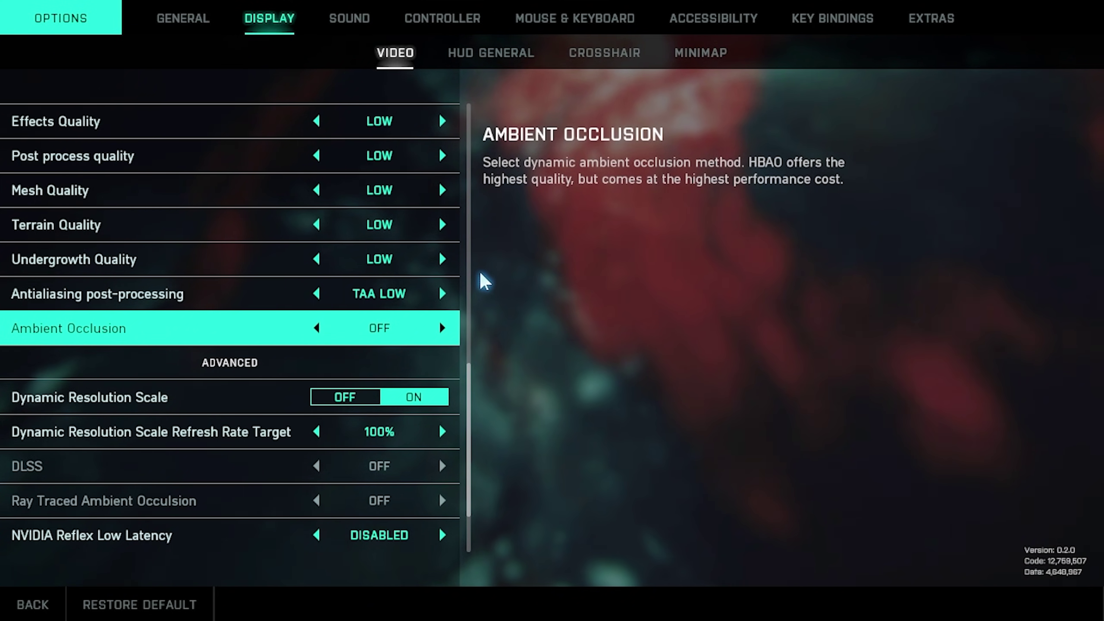
Step: Examine the advanced options for Dynamic Resolution Scale, its refresh rate target, DLSS and ray traced ambient occlusion
key(Down)
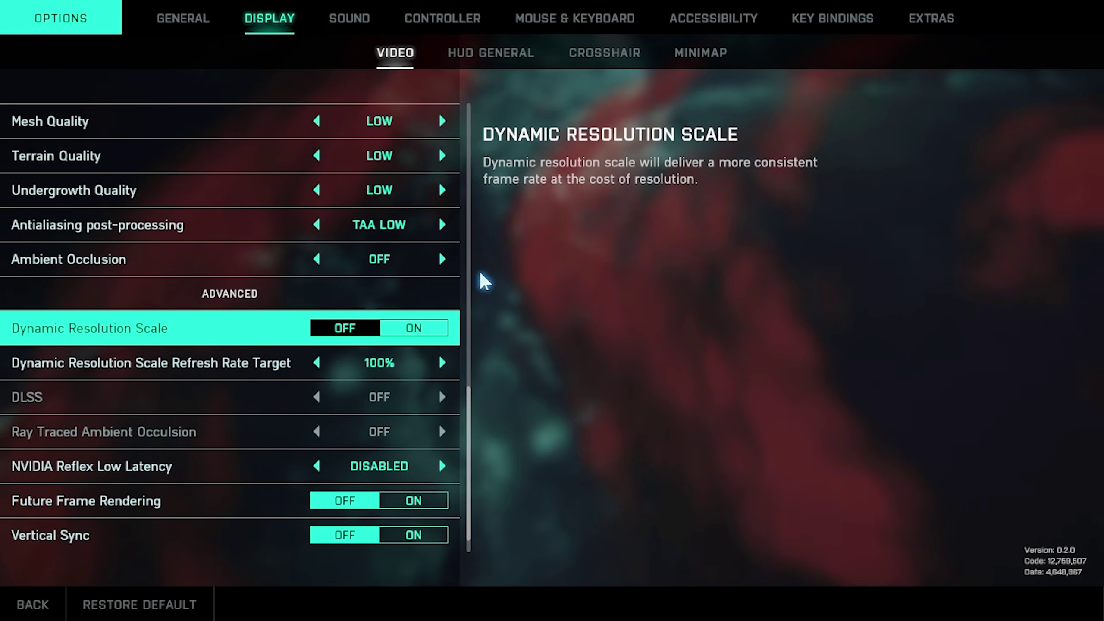
key(Down)
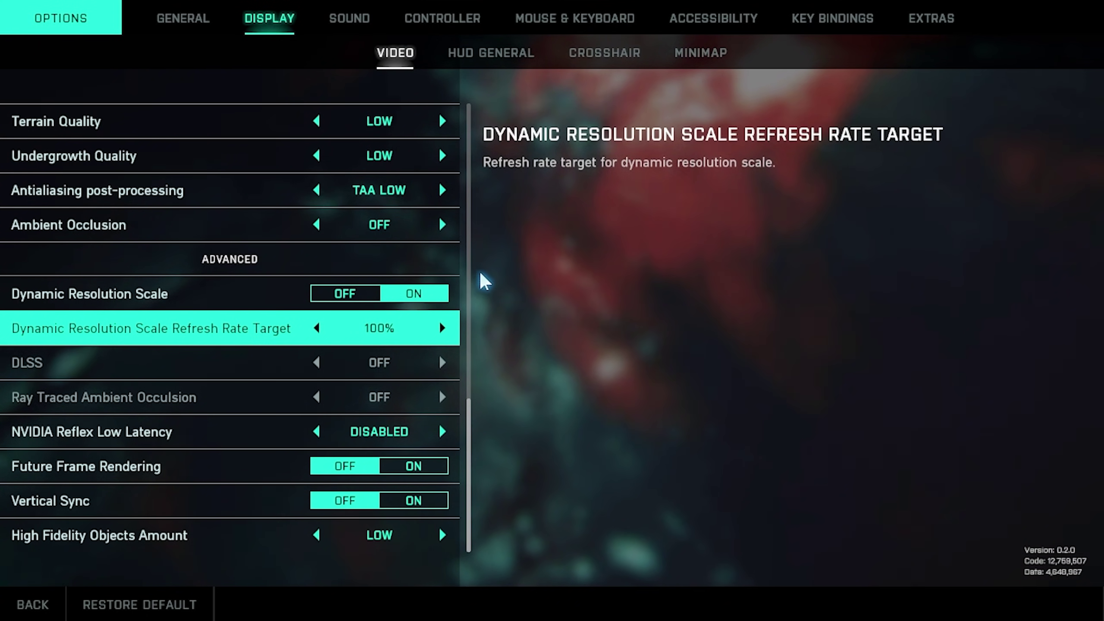
key(Up)
key(Left)
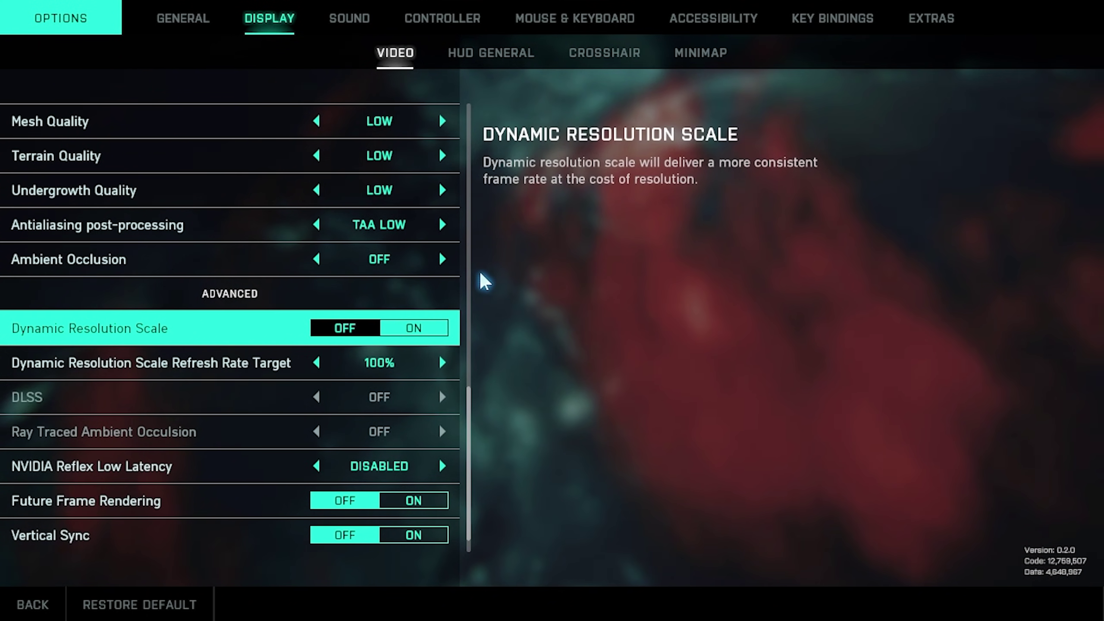
key(Down)
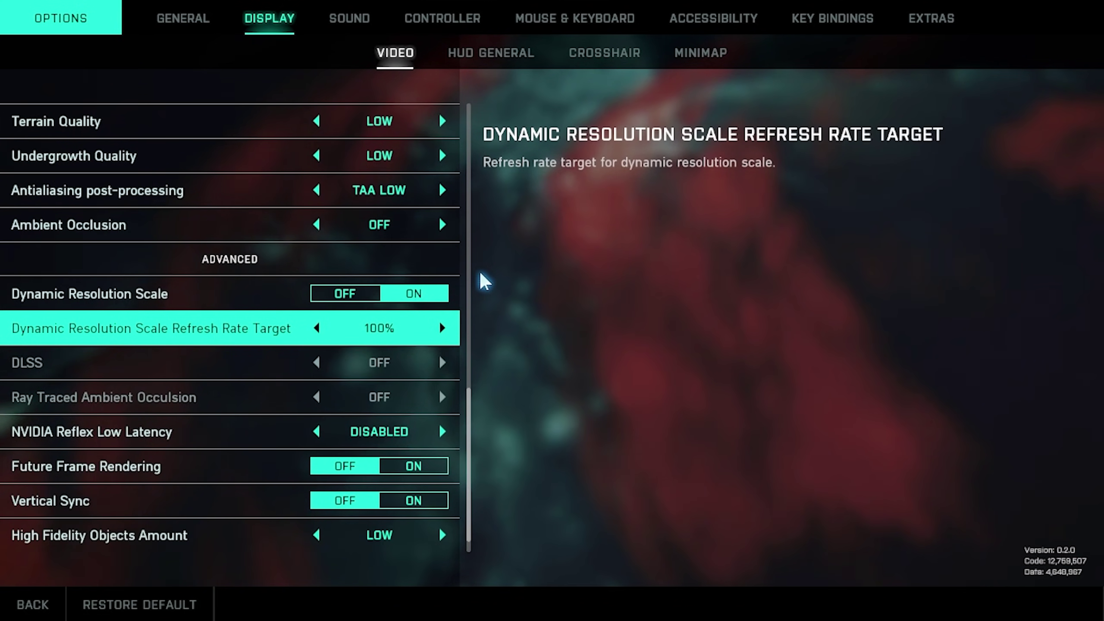
key(Down)
key(Down)
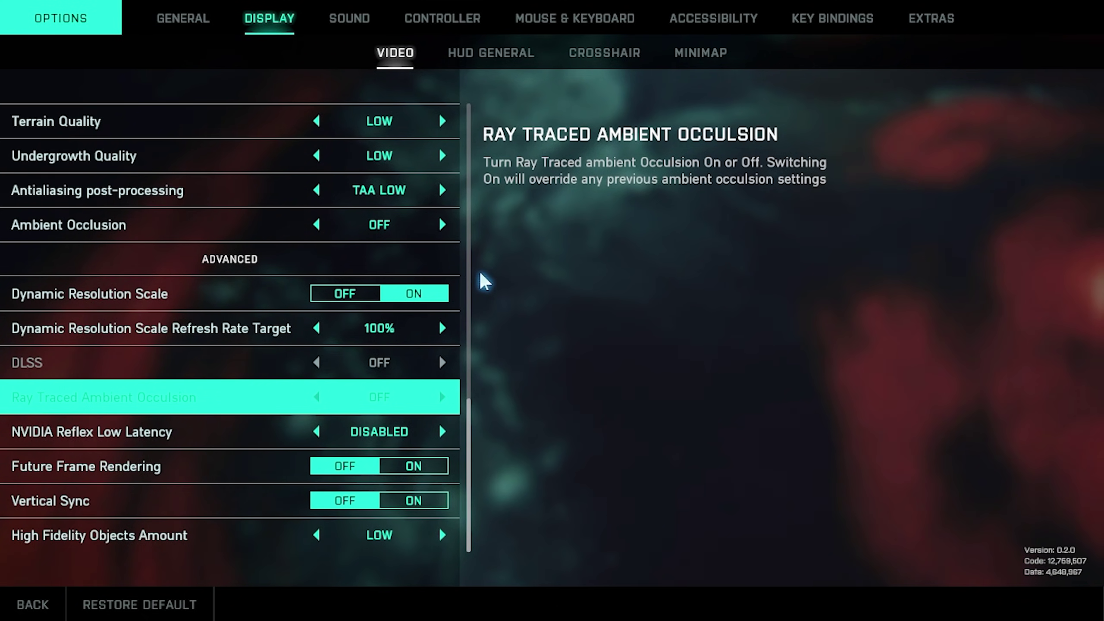
key(Up)
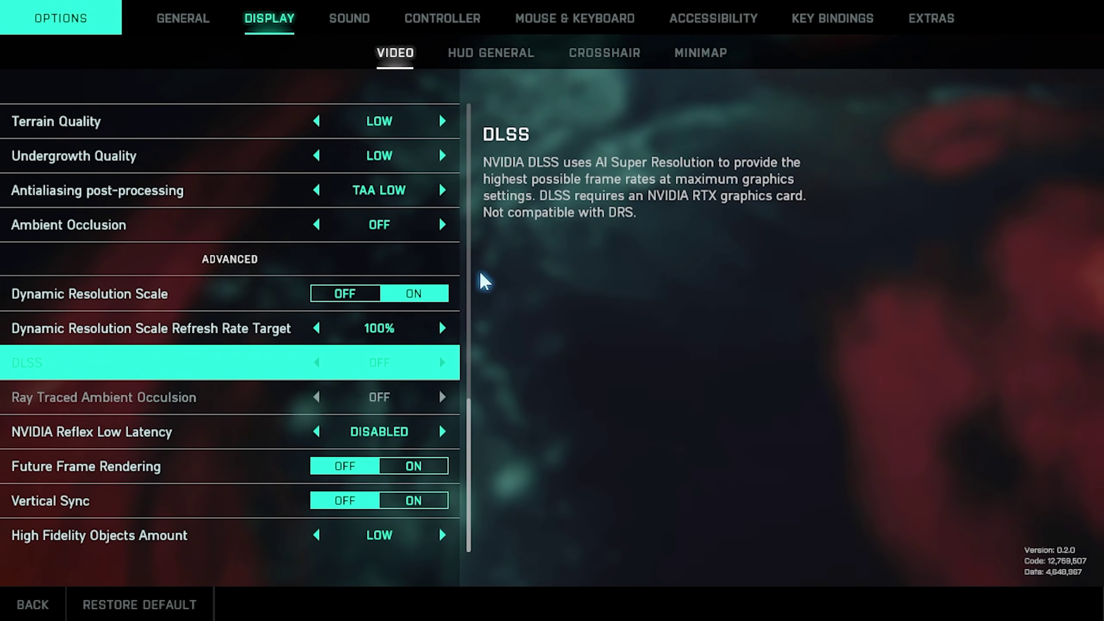
key(Down)
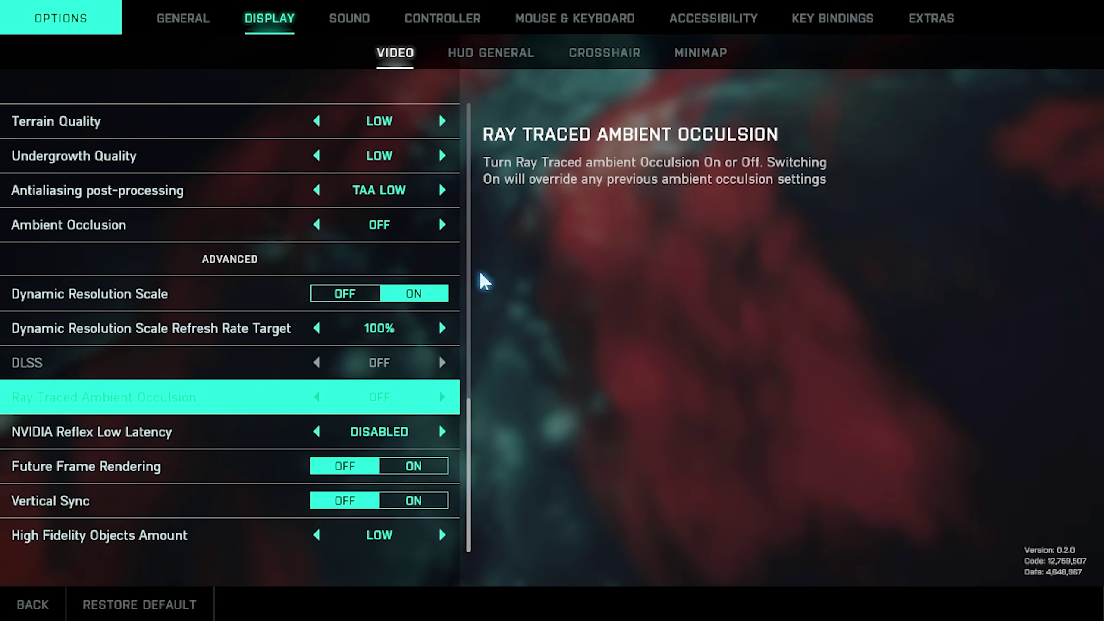
Step: Cycle through the NVIDIA Reflex Low Latency modes and set it to Enabled
key(Down)
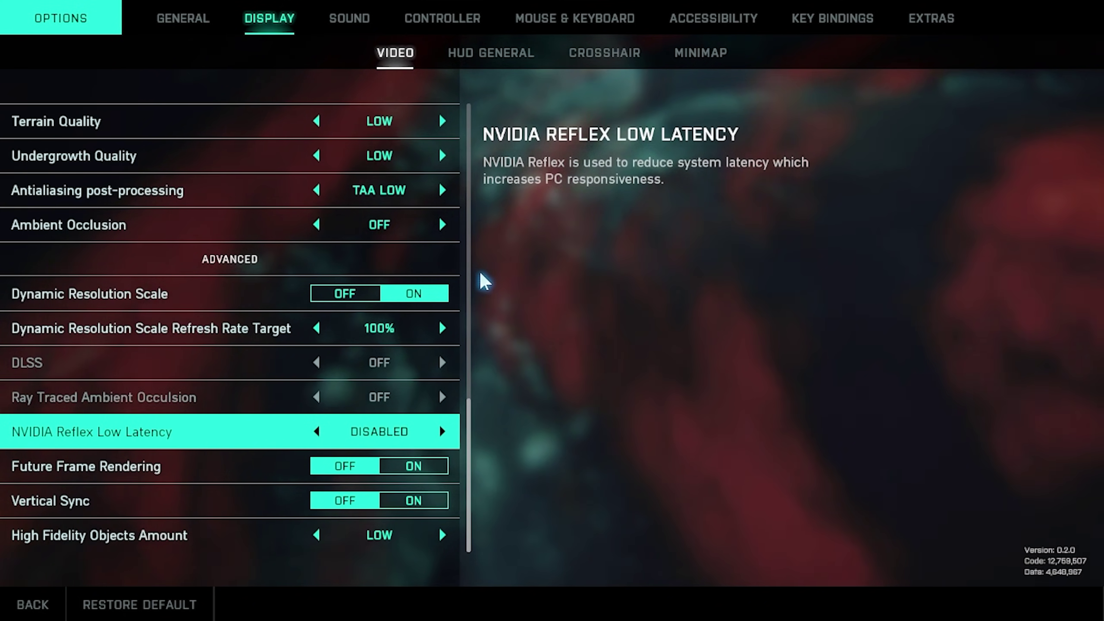
key(Right)
key(Right)
key(Left)
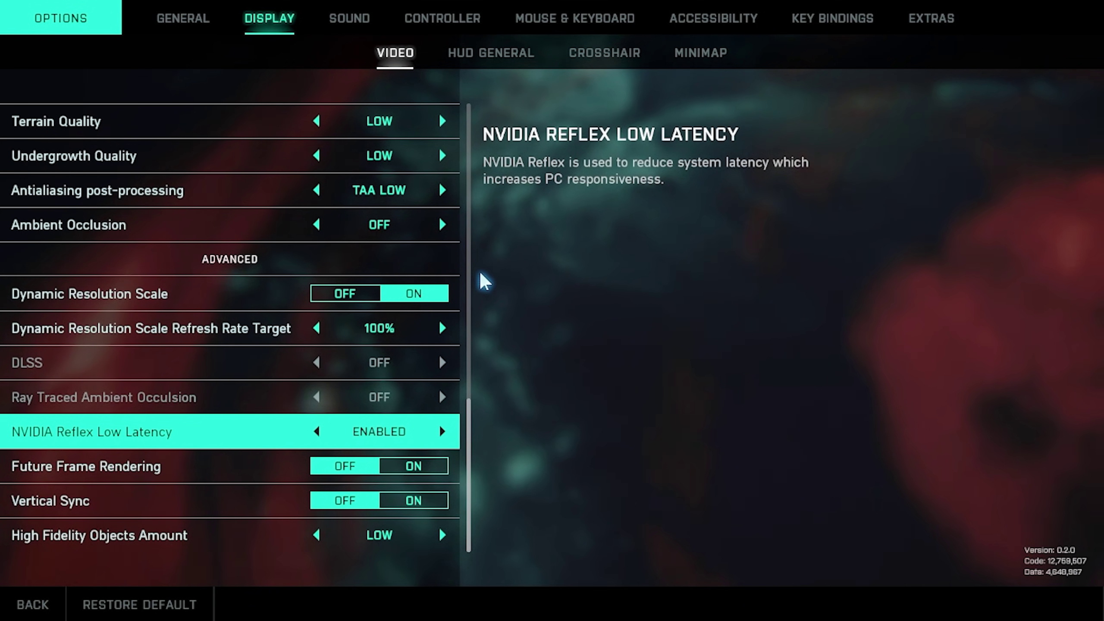
key(Left)
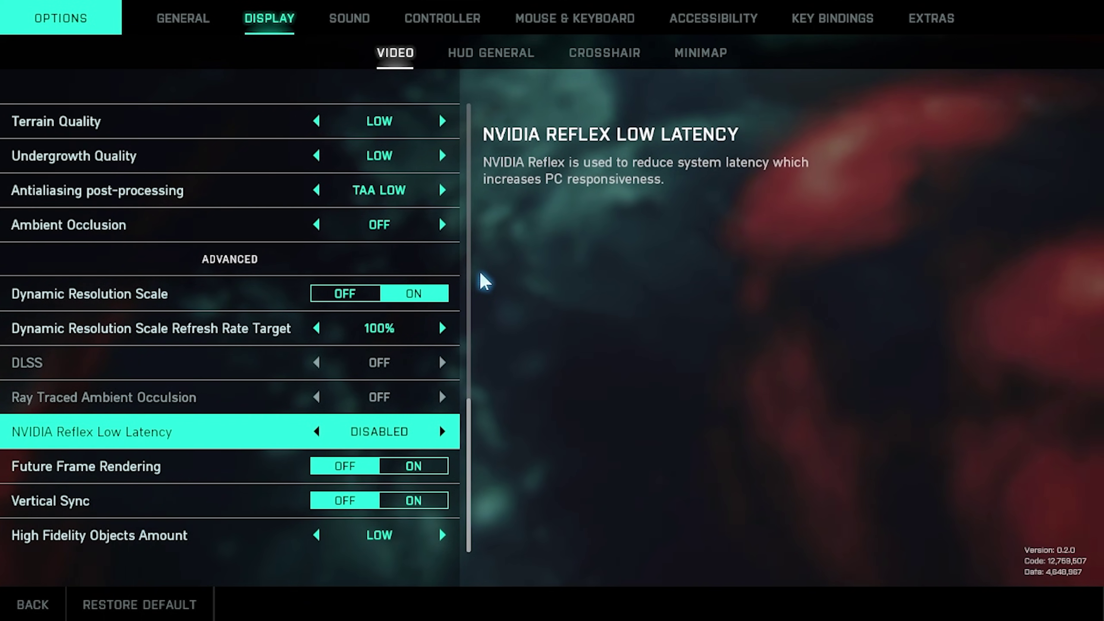
key(Right)
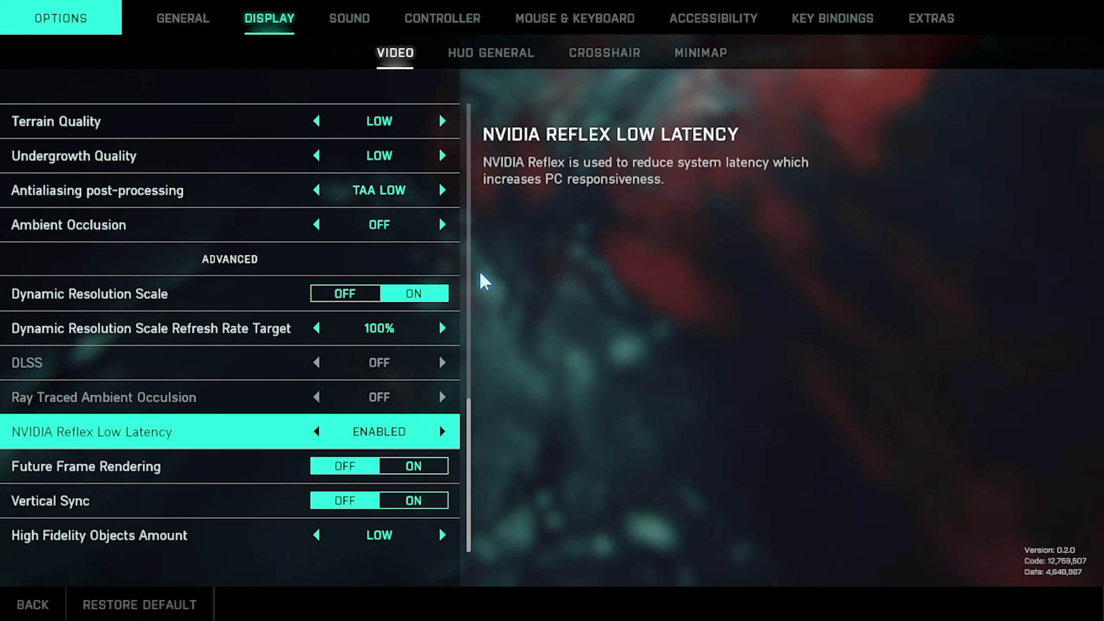
key(Left)
key(Right)
key(Right)
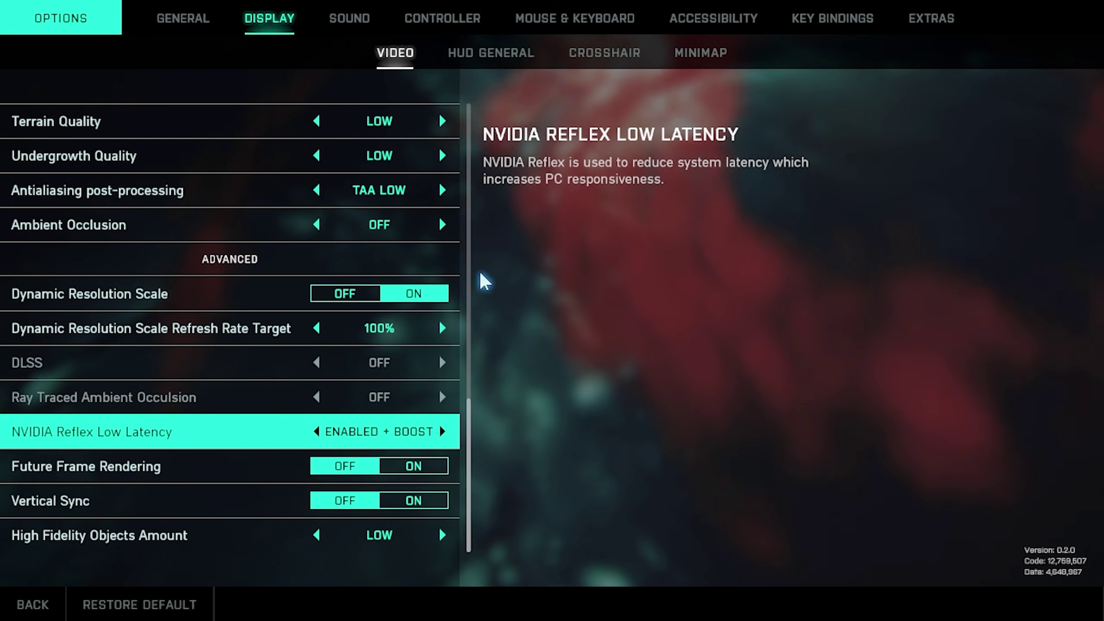
key(Left)
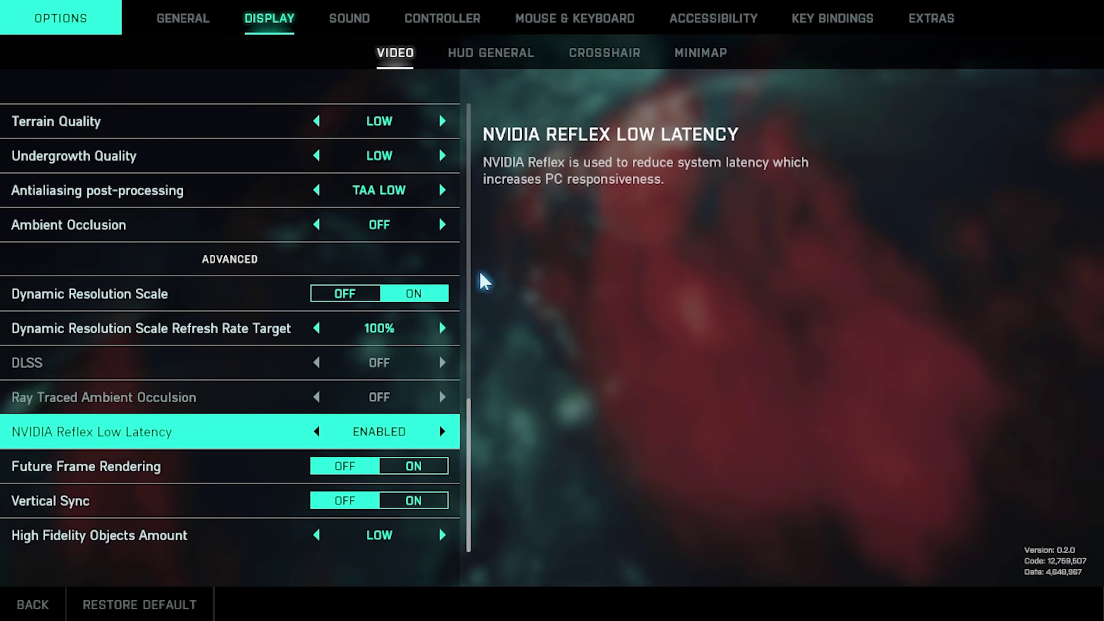
Step: Review the Future Frame Rendering, Vertical Sync and High Fidelity Objects Amount settings
key(Down)
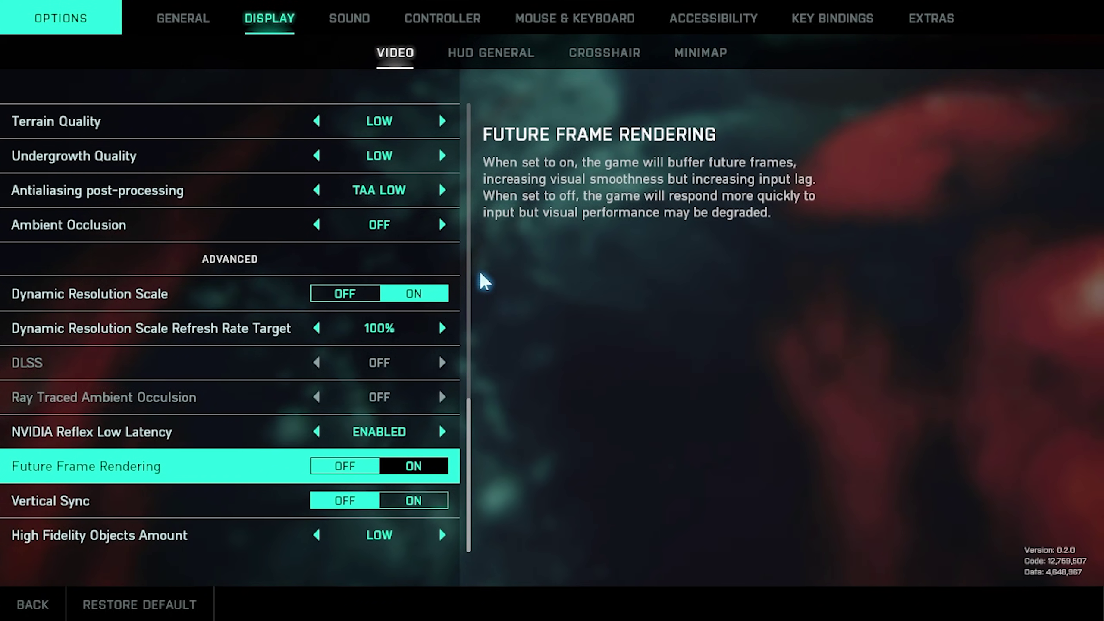
key(Down)
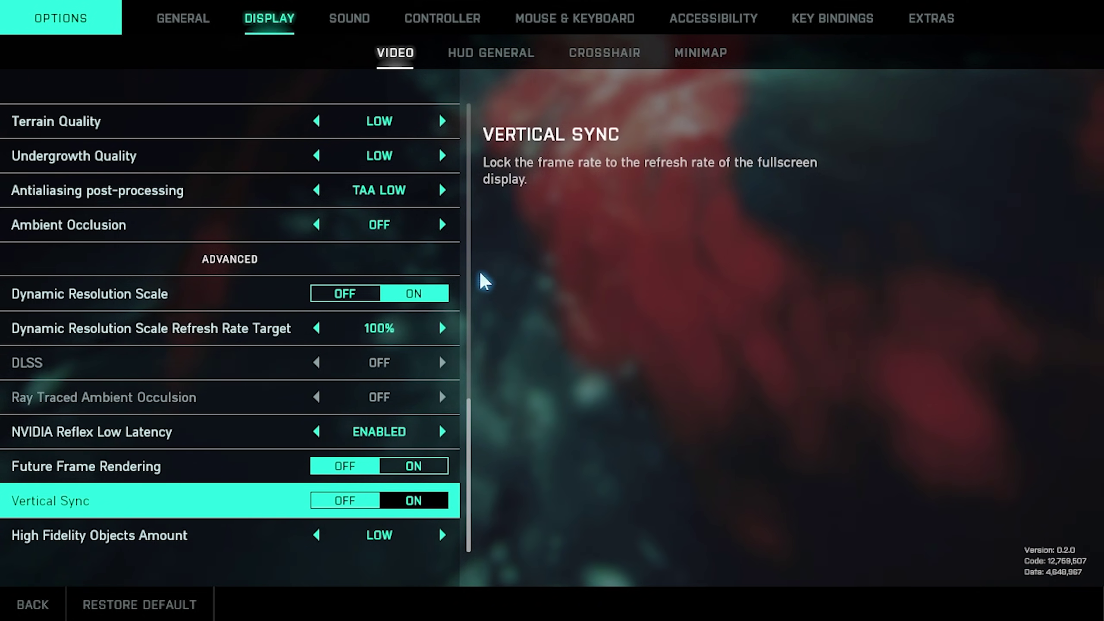
key(Down)
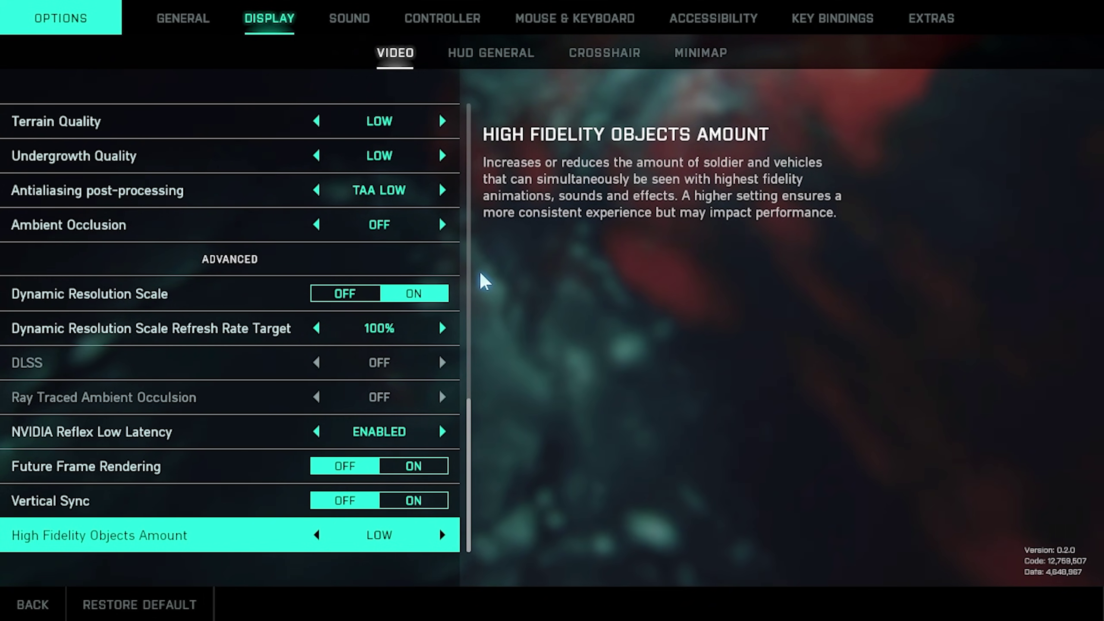
Step: Glance at the Sound and Controller options and return to the Display video settings
click(369, 21)
click(408, 21)
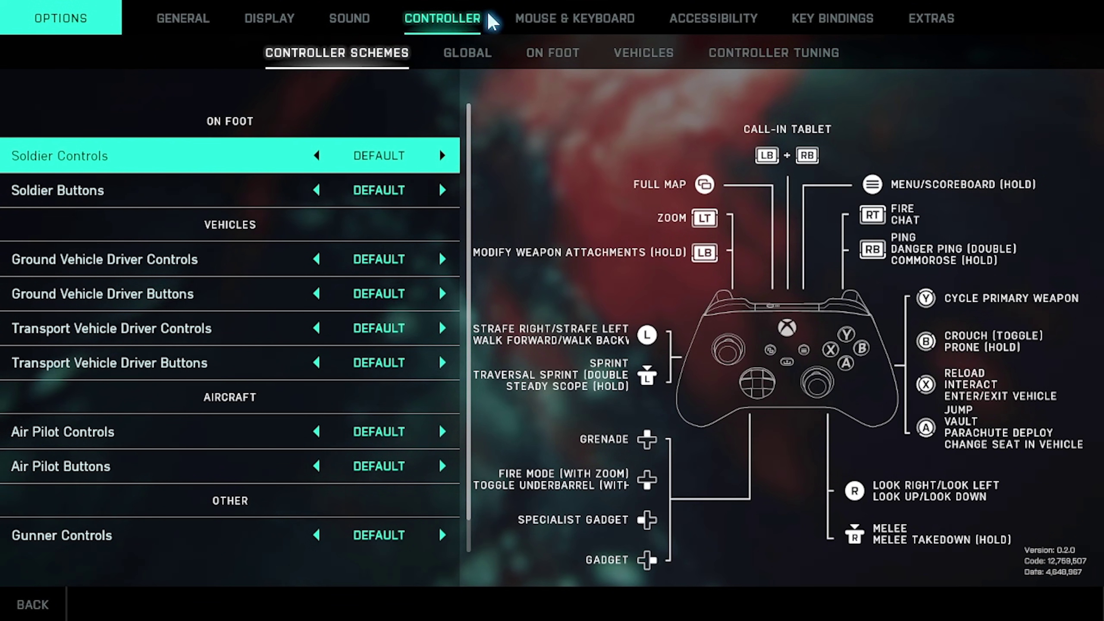
click(270, 18)
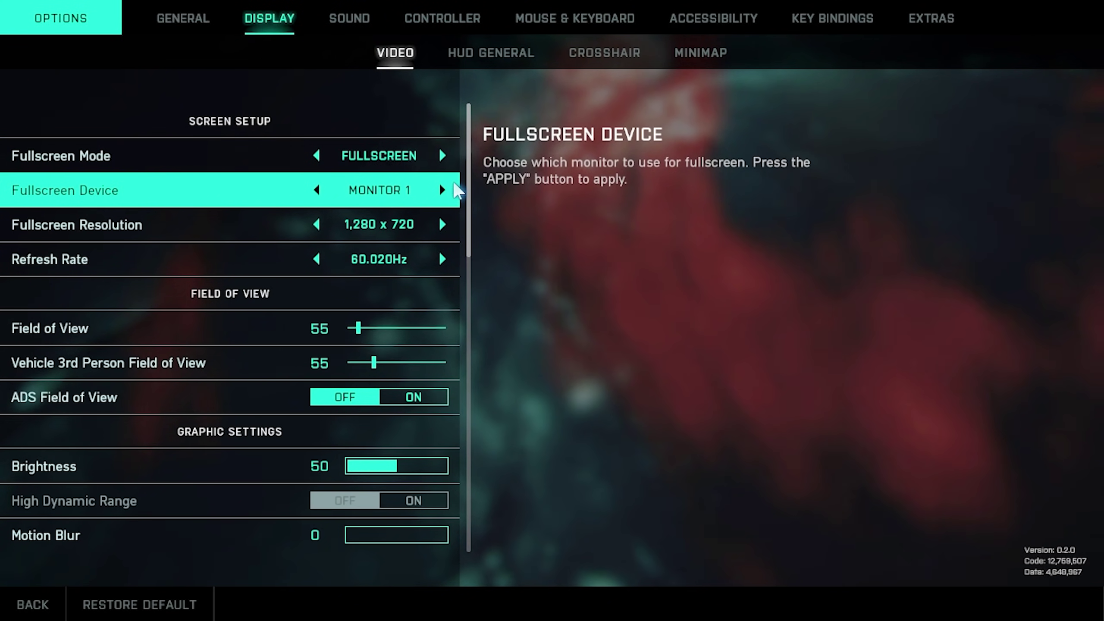